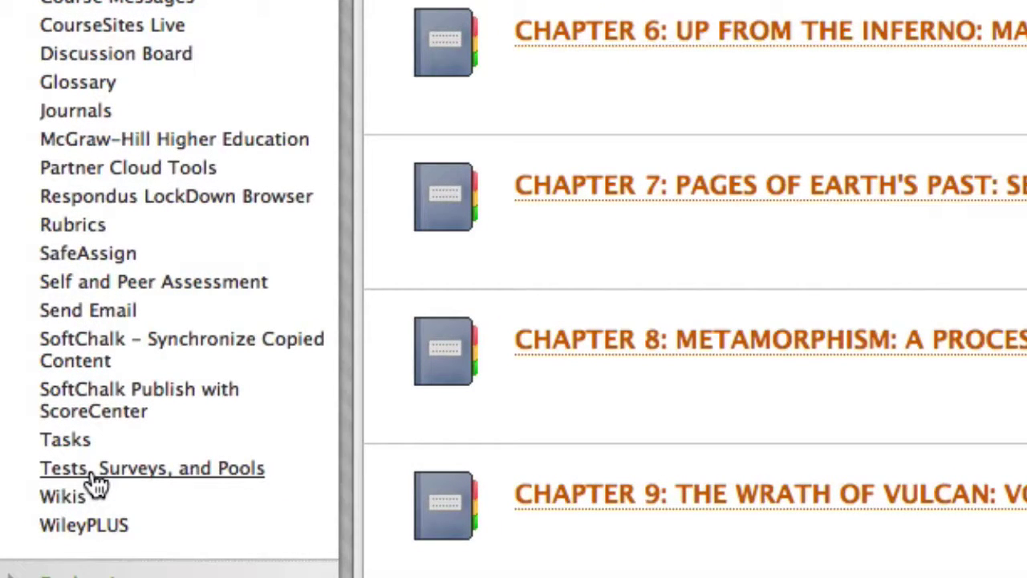
Step: Open the question pool "CHAPTER 1: Cosmology and the Birth of Earth" for editing from the course's Pools page
{"action": "left_click", "coordinate": [95, 478]}
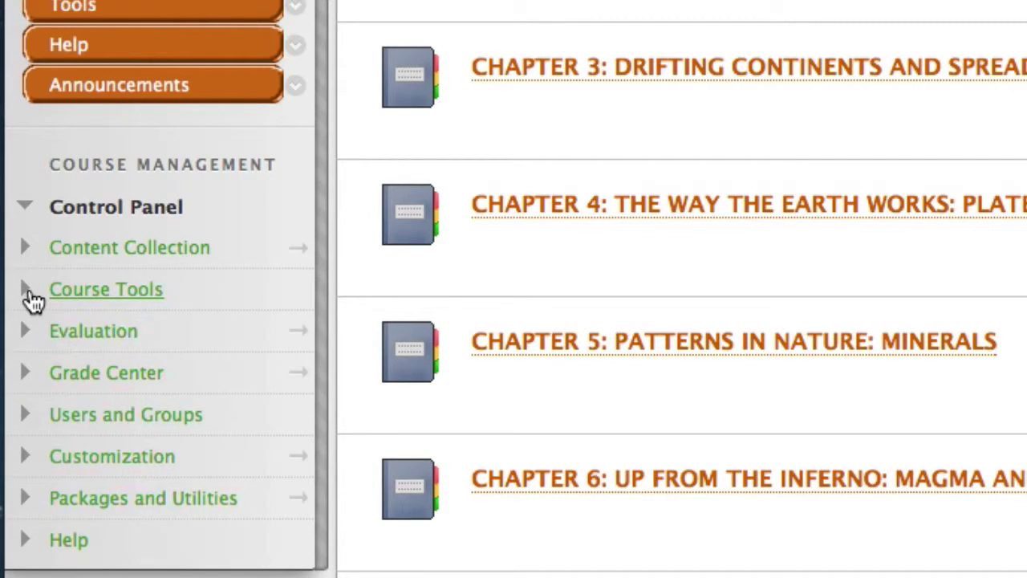
{"action": "left_click", "coordinate": [25, 289]}
{"action": "scroll", "coordinate": [32, 299], "scroll_direction": "down", "scroll_amount": 2}
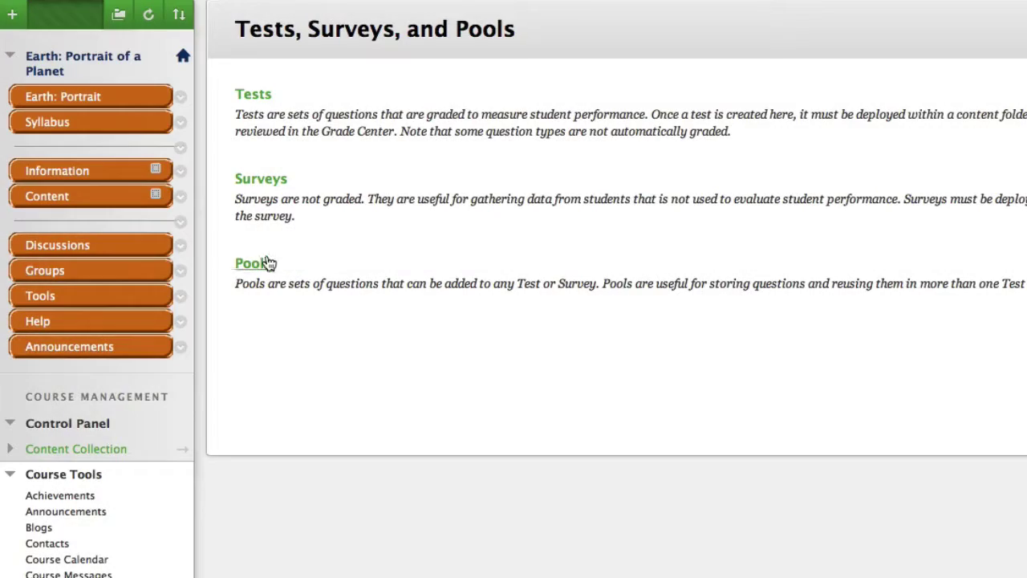
{"action": "left_click", "coordinate": [260, 270]}
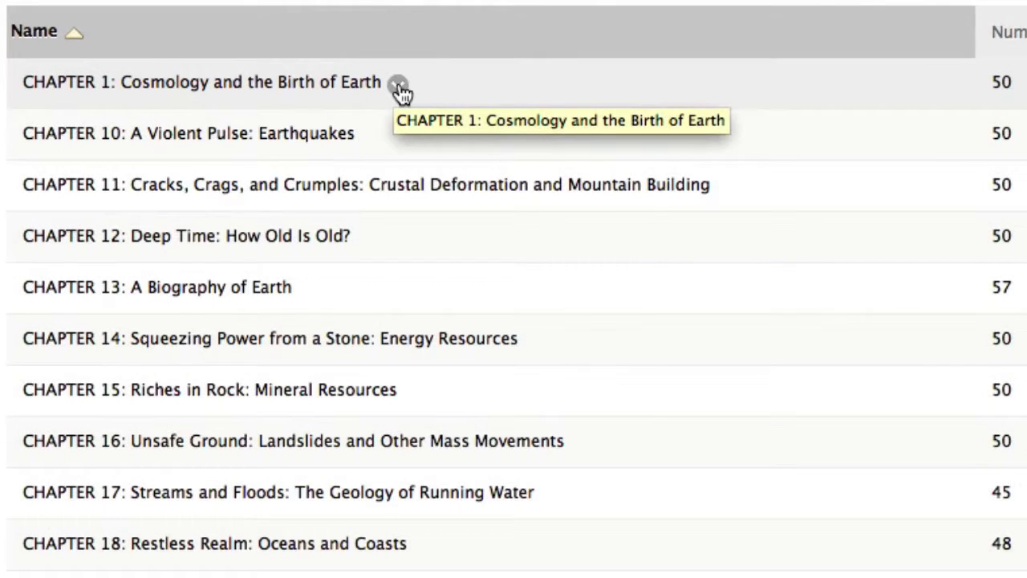
{"action": "left_click", "coordinate": [398, 87]}
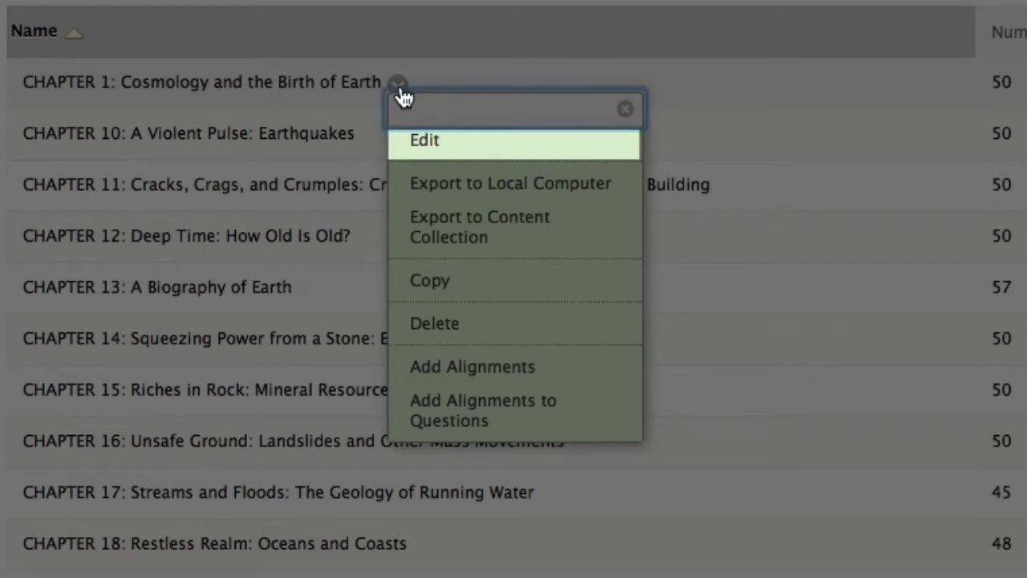
{"action": "left_click", "coordinate": [431, 144]}
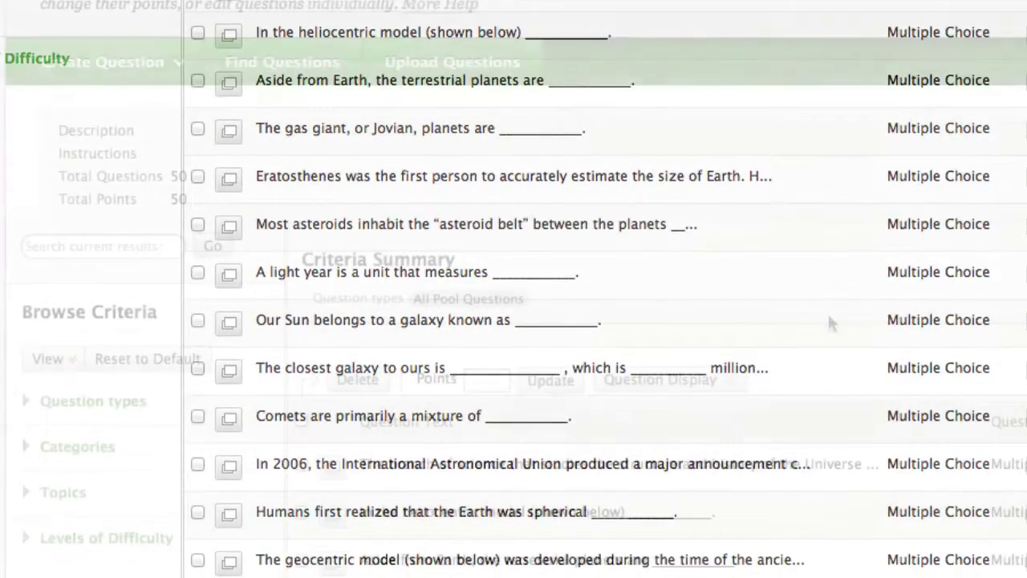
Step: Display the pool's questions as Full Text and switch the display back to Truncated Text
{"action": "left_click", "coordinate": [690, 382]}
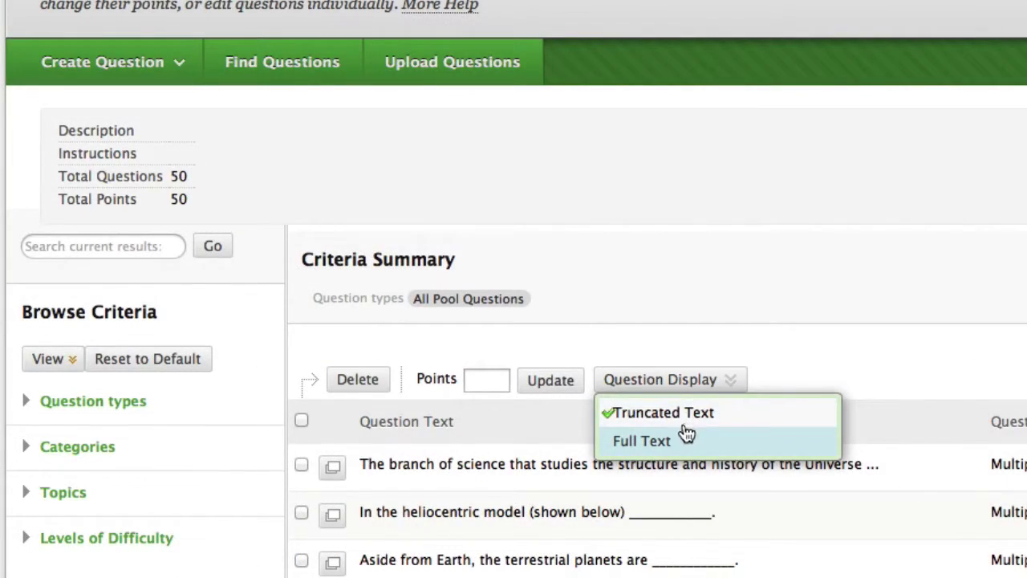
{"action": "left_click", "coordinate": [682, 441]}
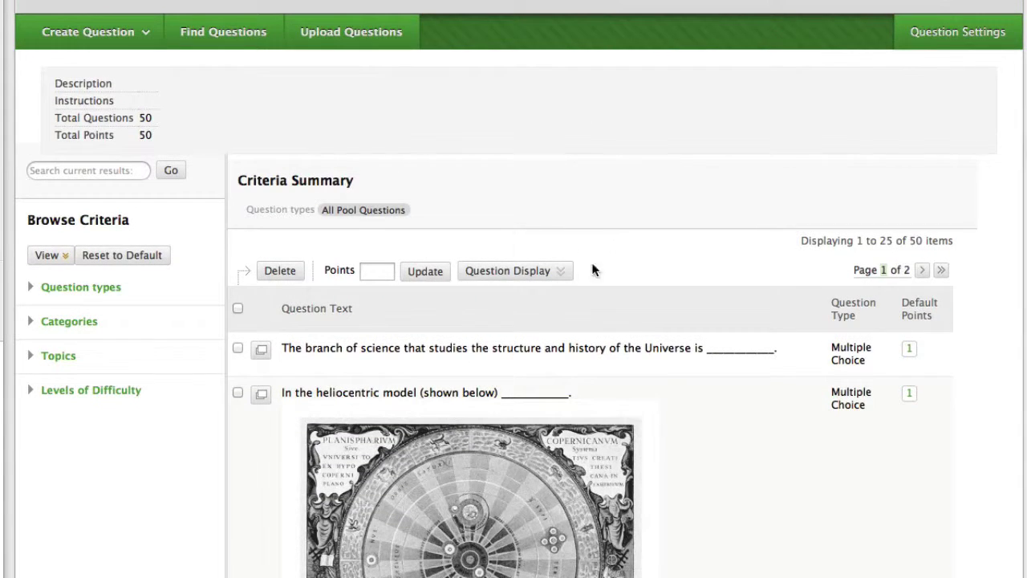
{"action": "left_click", "coordinate": [571, 275]}
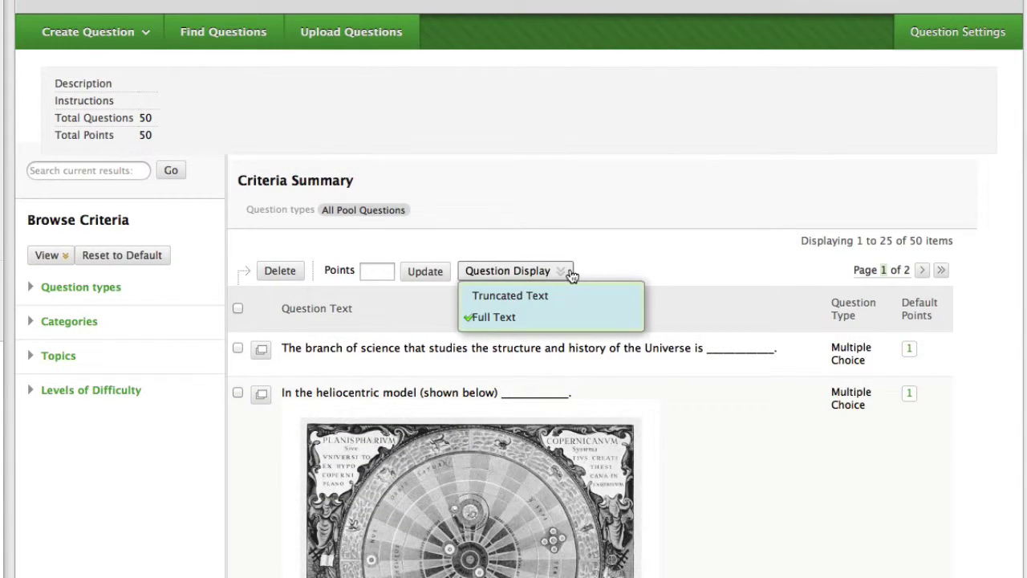
{"action": "left_click", "coordinate": [558, 297]}
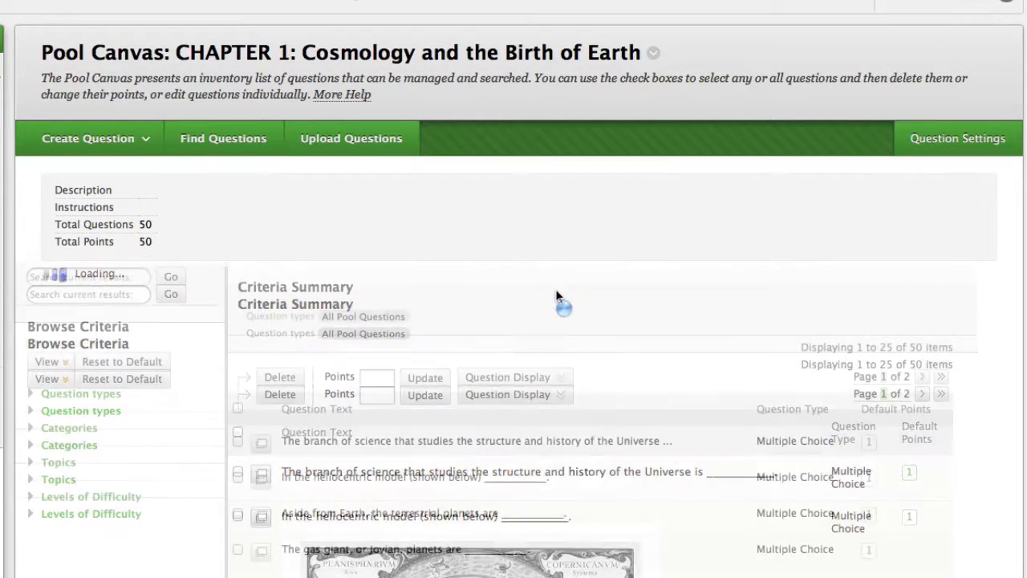
Step: Select all listed questions in the pool and set their points to 2
{"action": "scroll", "coordinate": [1025, 72], "scroll_direction": "down", "scroll_amount": 2}
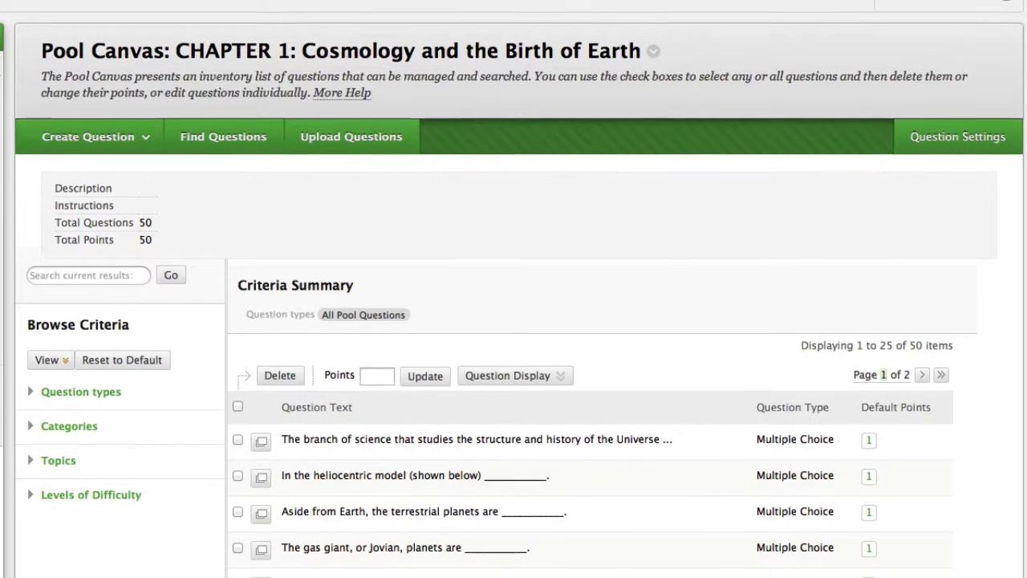
{"action": "scroll", "coordinate": [1024, 69], "scroll_direction": "down", "scroll_amount": 2}
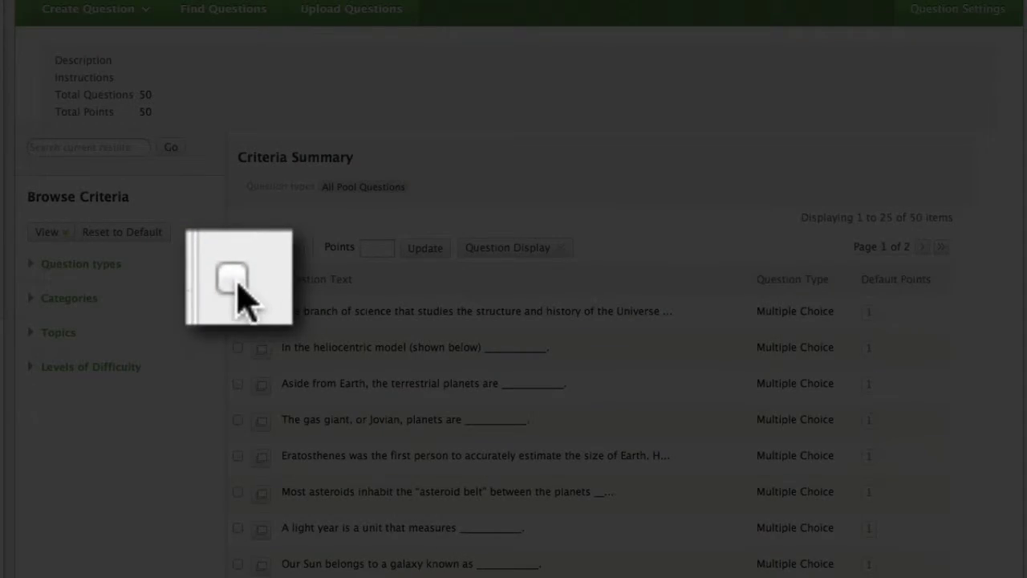
{"action": "left_click", "coordinate": [237, 277]}
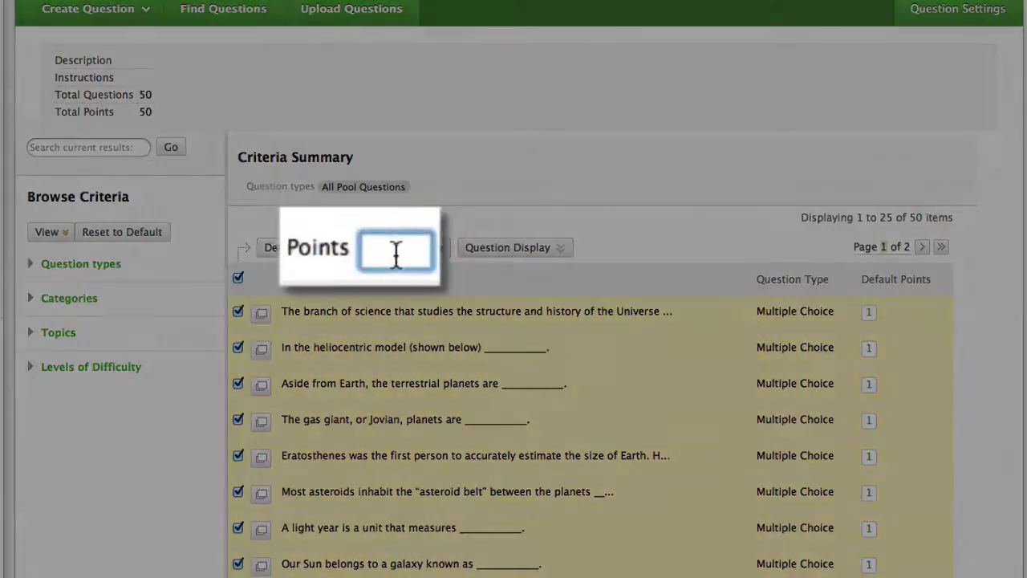
{"action": "type", "text": "2"}
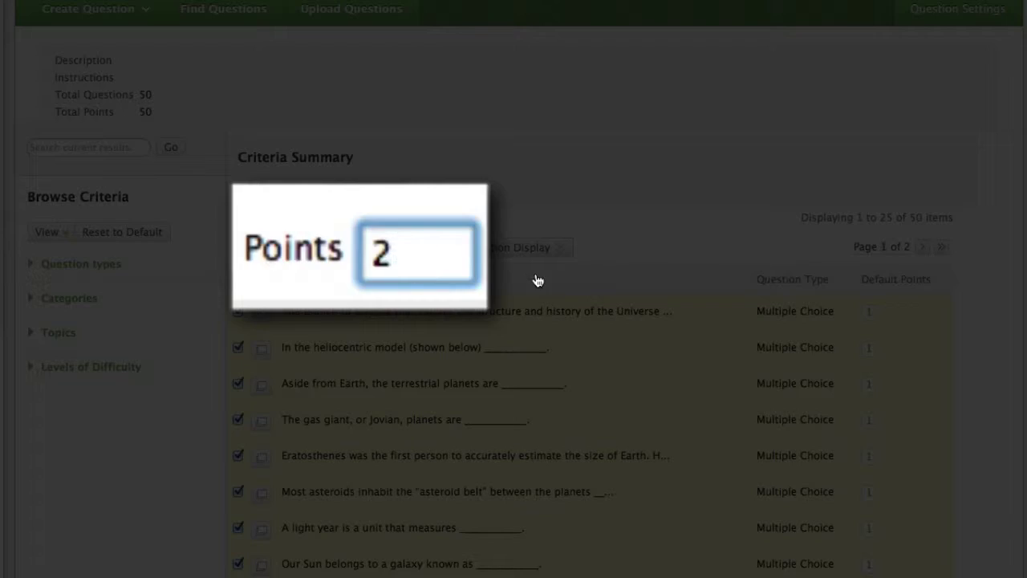
{"action": "scroll", "coordinate": [420, 287], "scroll_direction": "up", "scroll_amount": 3}
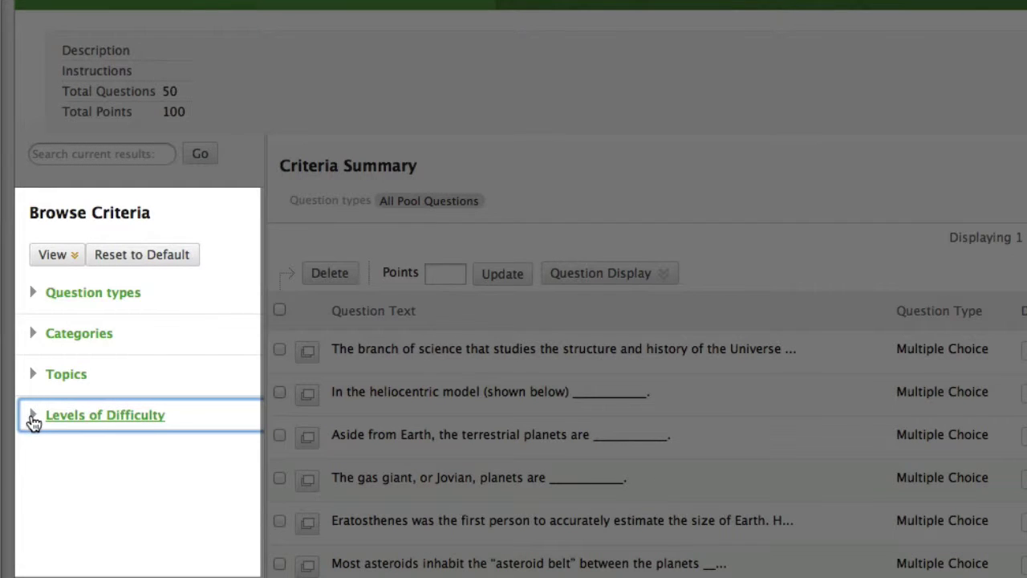
Step: Filter the pool's questions to the Difficult level of difficulty and look through the results
{"action": "left_click", "coordinate": [35, 416]}
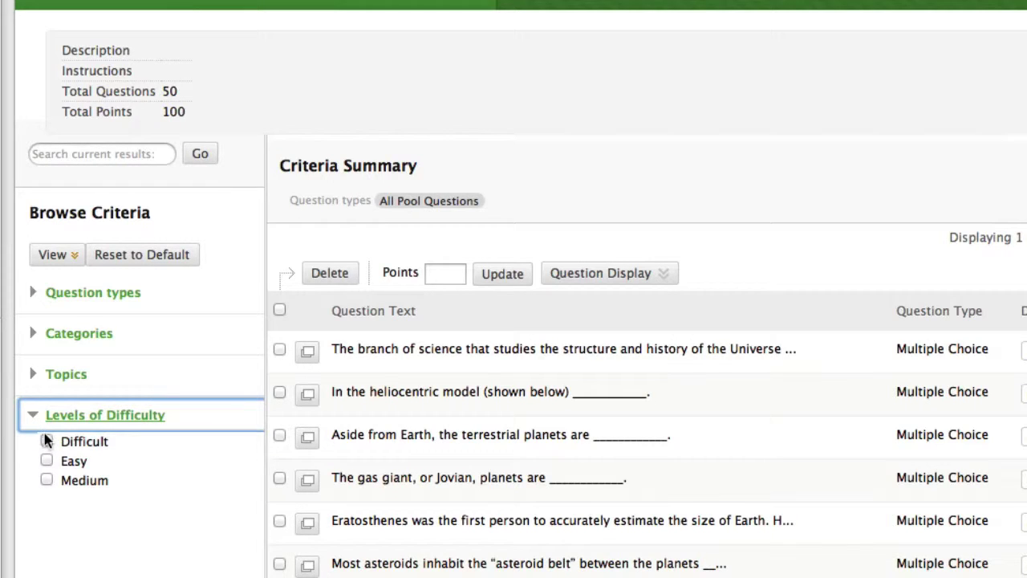
{"action": "left_click", "coordinate": [47, 442]}
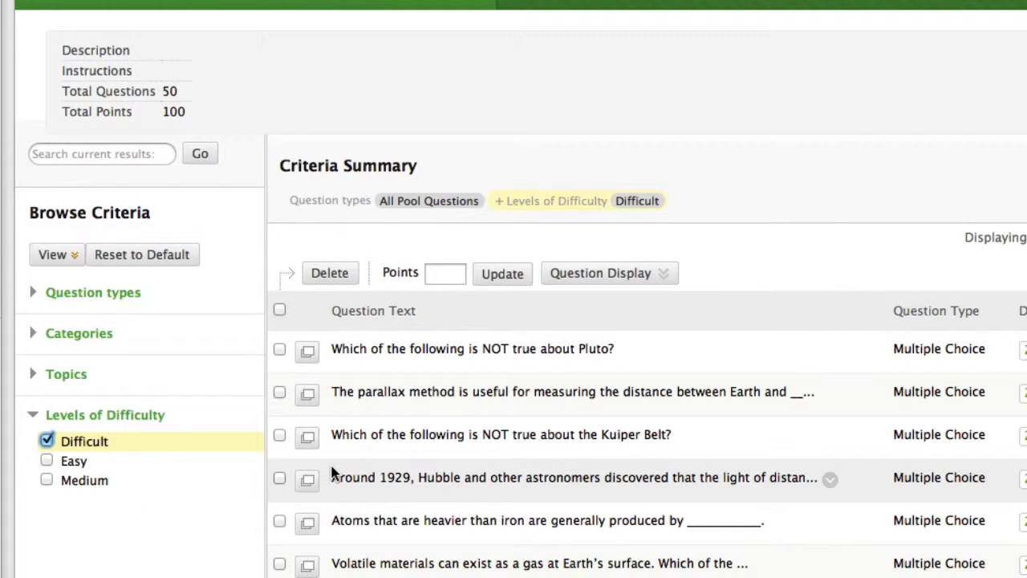
{"action": "scroll", "coordinate": [333, 474], "scroll_direction": "down", "scroll_amount": 4}
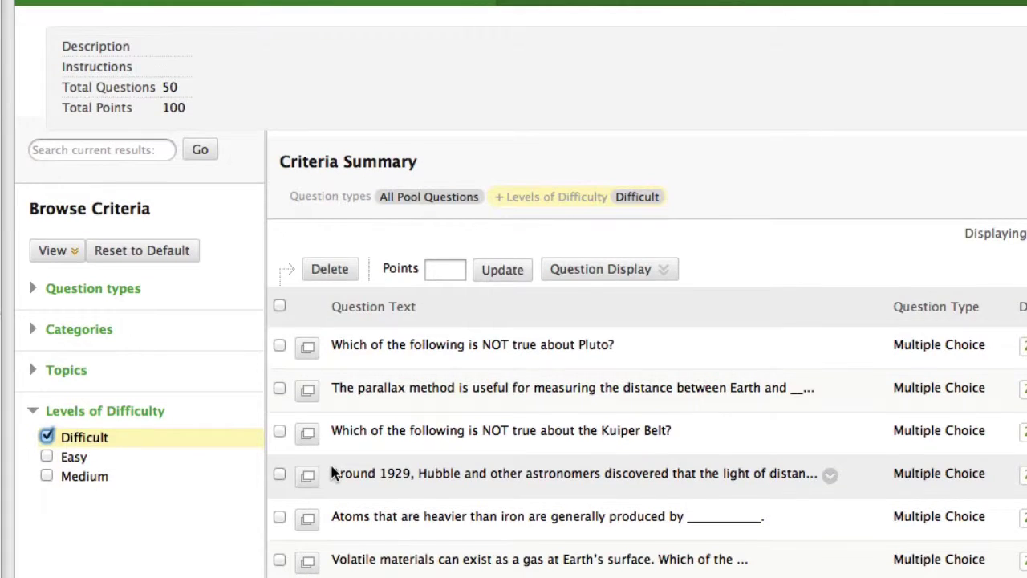
{"action": "scroll", "coordinate": [333, 473], "scroll_direction": "down", "scroll_amount": 4}
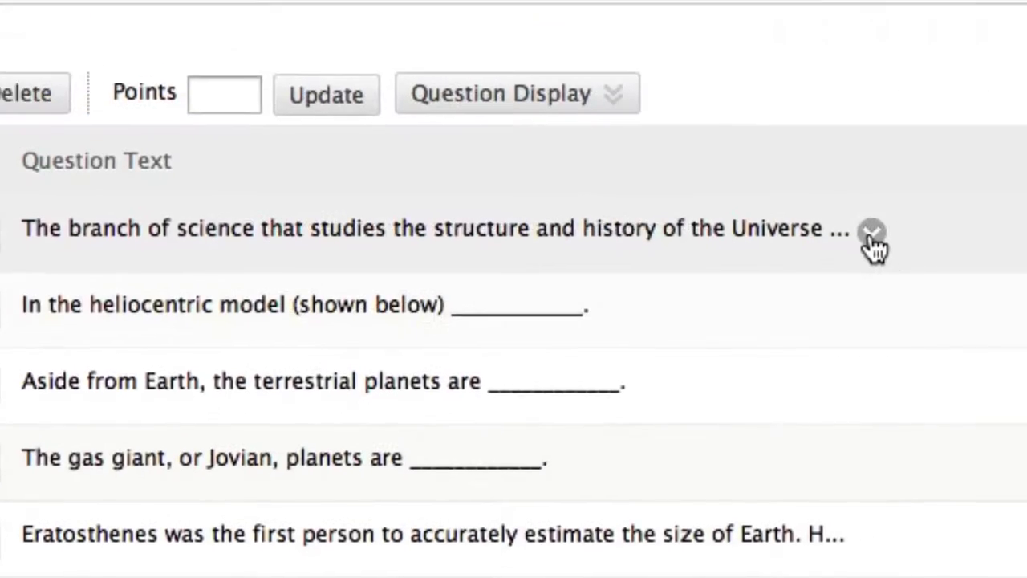
Step: Edit the question about the branch of science studying the Universe, replacing answer c with "ham and eggs?"
{"action": "left_click", "coordinate": [873, 248]}
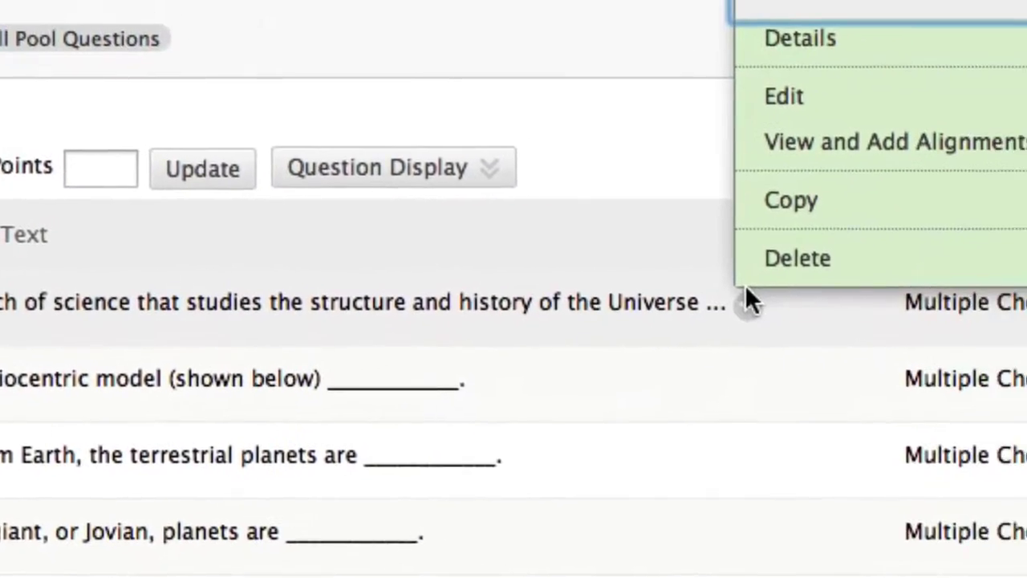
{"action": "left_click", "coordinate": [763, 142]}
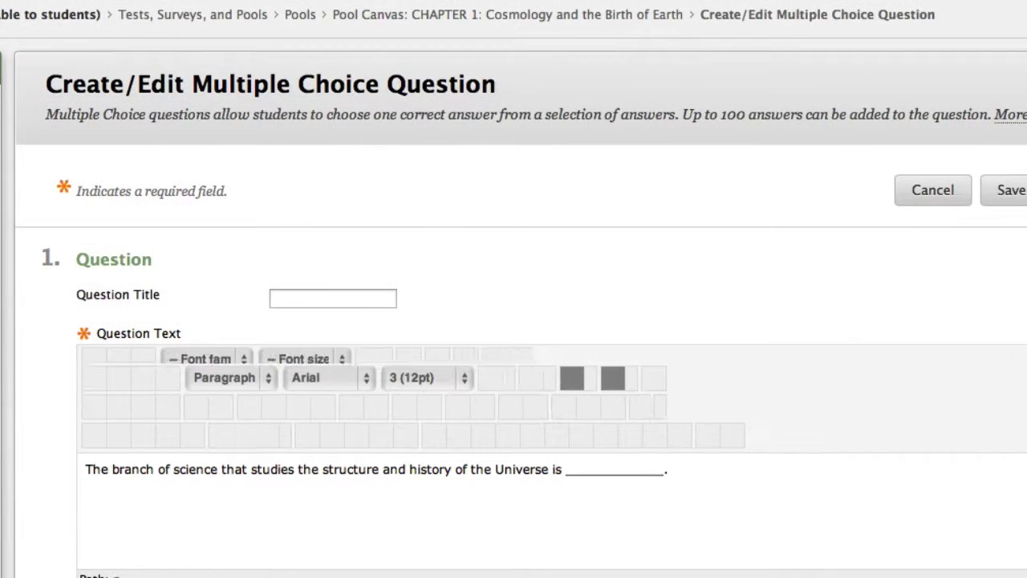
{"action": "left_click", "coordinate": [333, 297]}
{"action": "scroll", "coordinate": [513, 321], "scroll_direction": "down", "scroll_amount": 5}
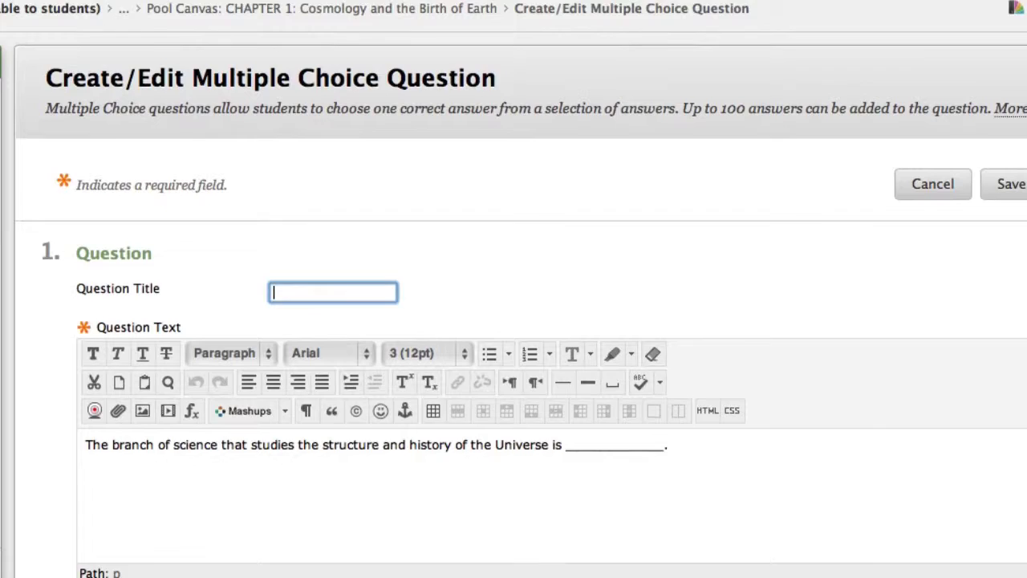
{"action": "scroll", "coordinate": [513, 321], "scroll_direction": "down", "scroll_amount": 3}
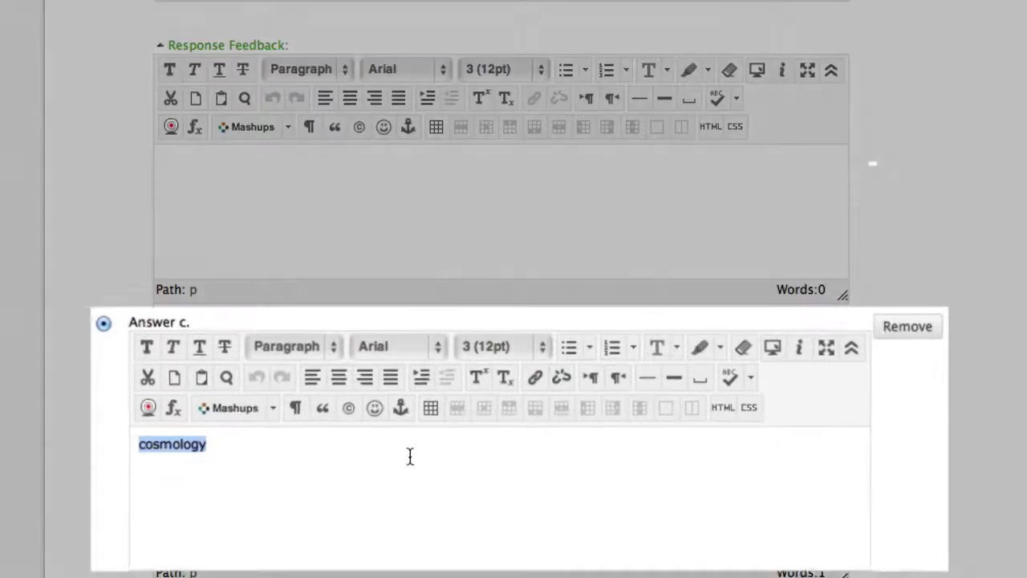
{"action": "type", "text": "ham and eggs"}
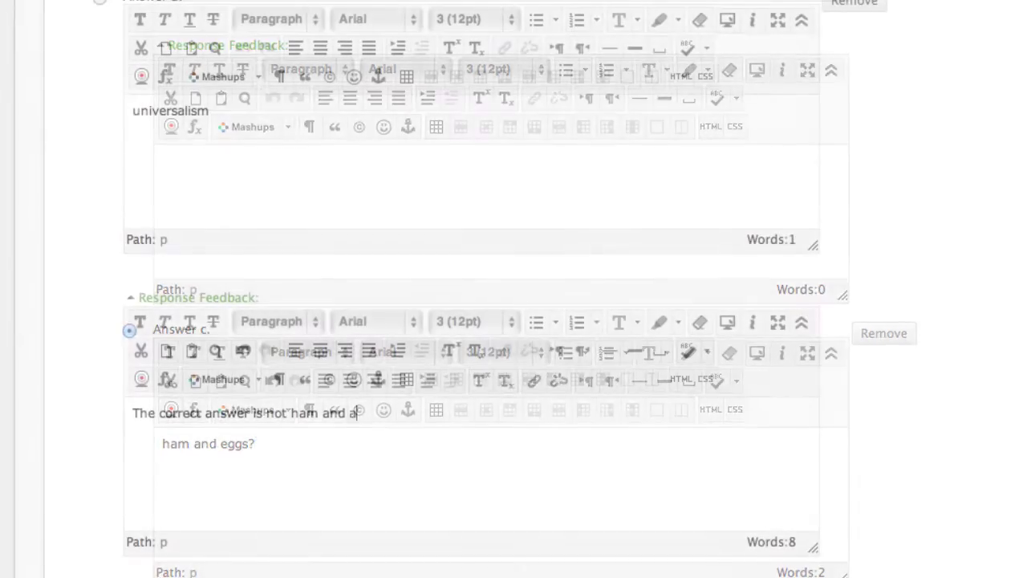
Step: Add response feedback to "universalism": "The correct answer is not ham and eggs. It's cosmology. Let me tell you a bit about the subject..."
{"action": "type", "text": "ggs."}
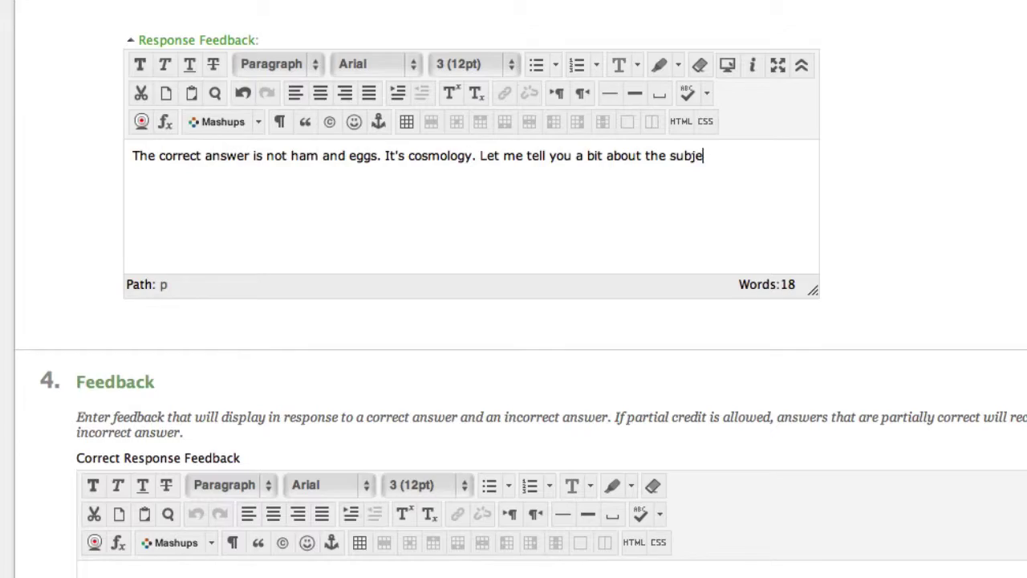
{"action": "type", "text": "ct.."}
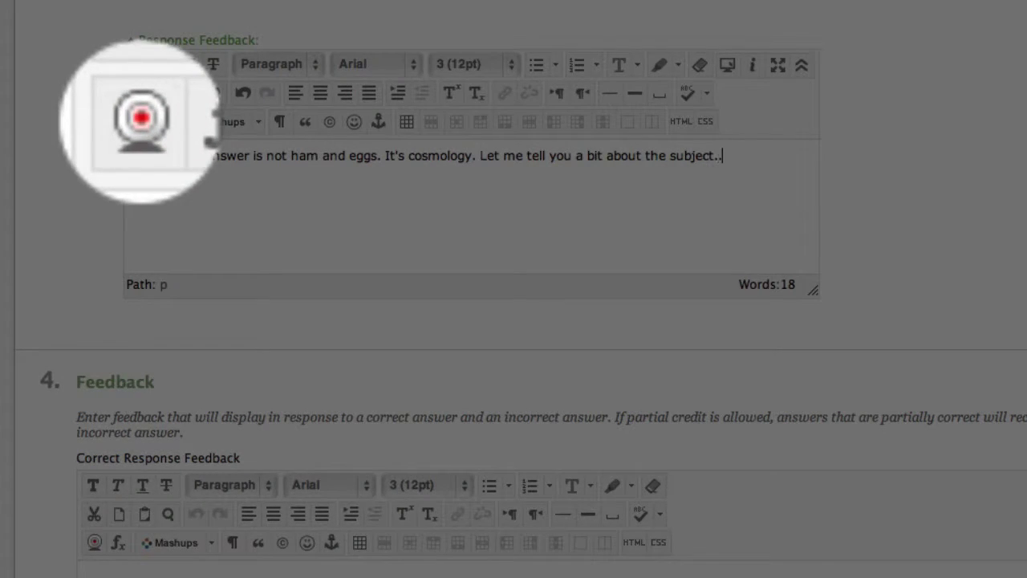
{"action": "type", "text": "."}
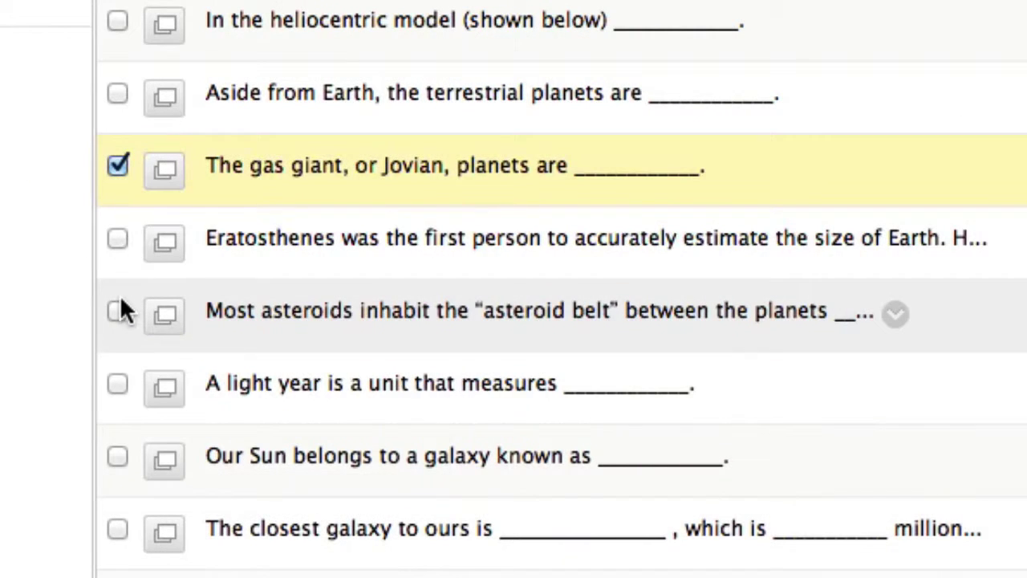
Step: Try to delete the gas giant, asteroid belt and closest galaxy questions from the pool together
{"action": "left_click", "coordinate": [119, 311]}
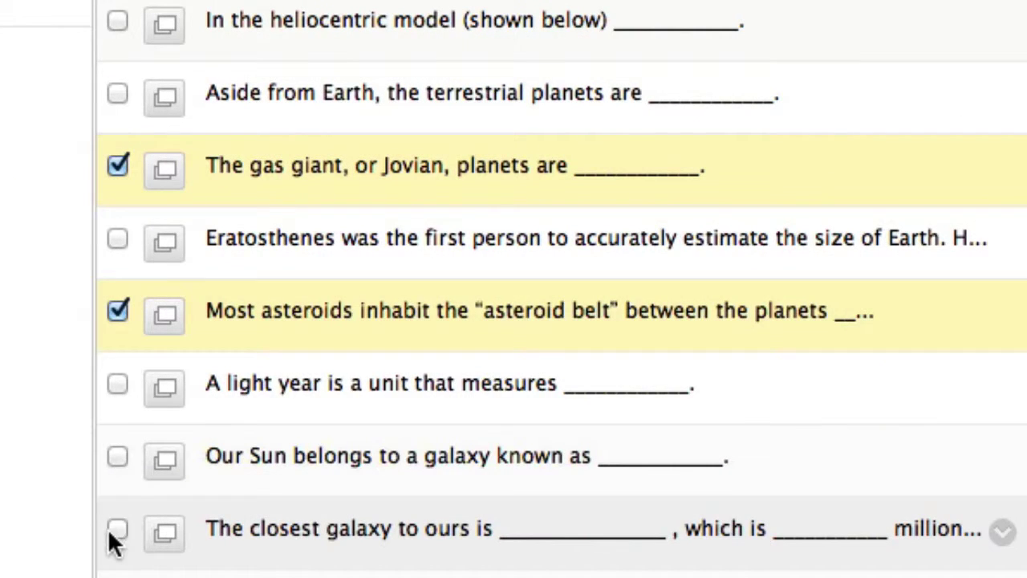
{"action": "left_click", "coordinate": [118, 530]}
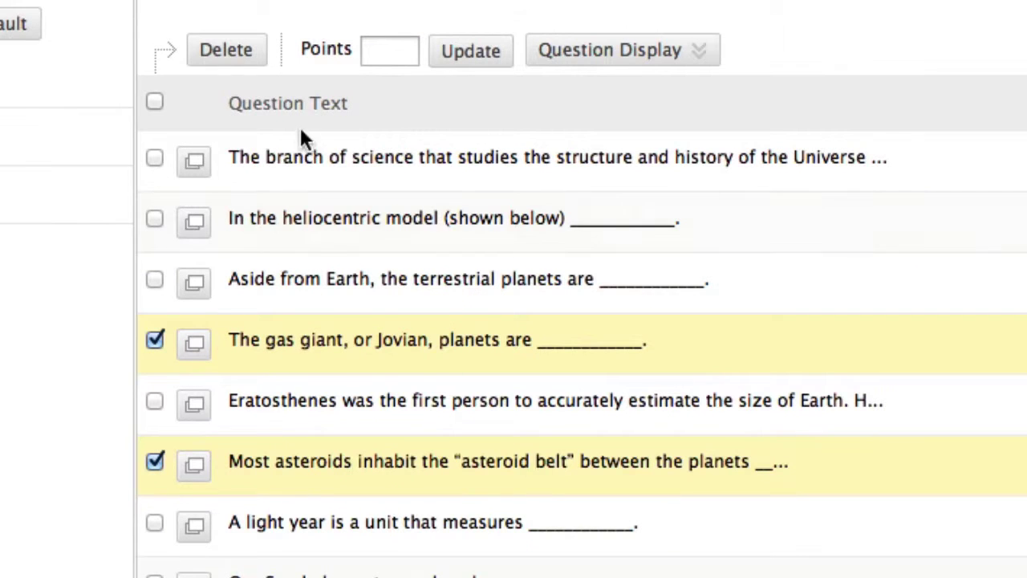
{"action": "left_click", "coordinate": [237, 51]}
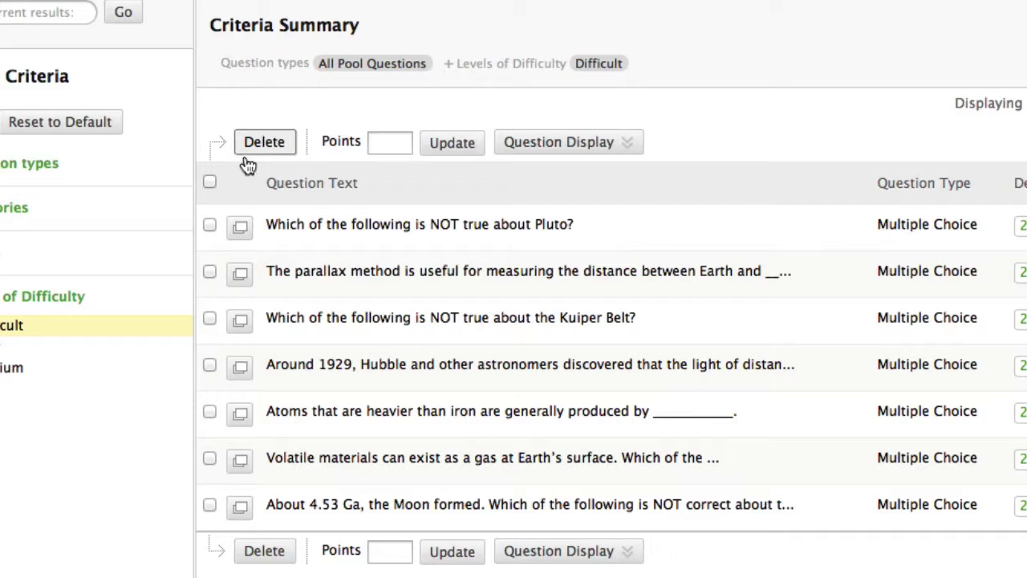
Step: Select the 1929 Hubble question and the volatile materials question among the Difficult questions
{"action": "left_click", "coordinate": [209, 365]}
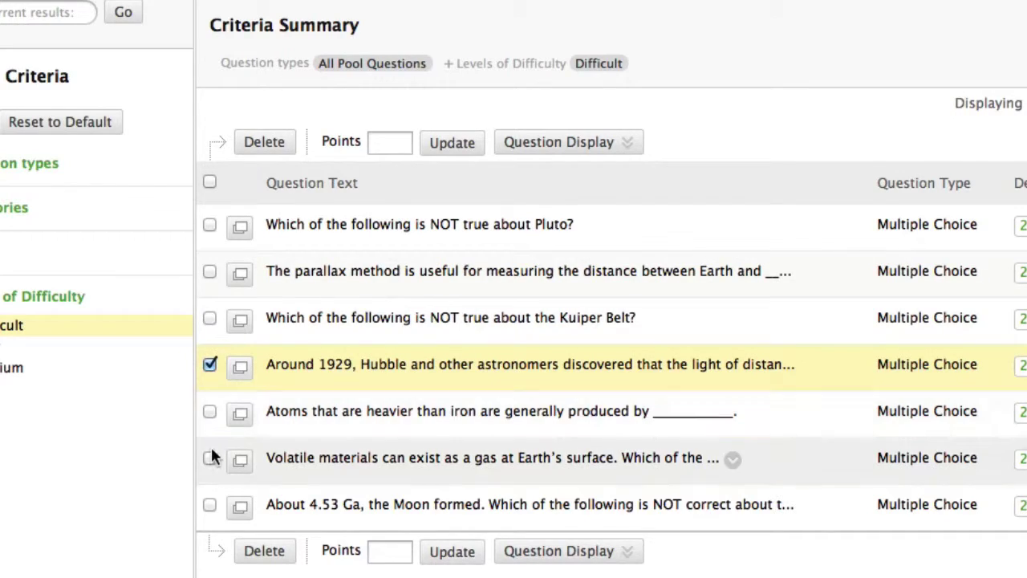
{"action": "left_click", "coordinate": [209, 457]}
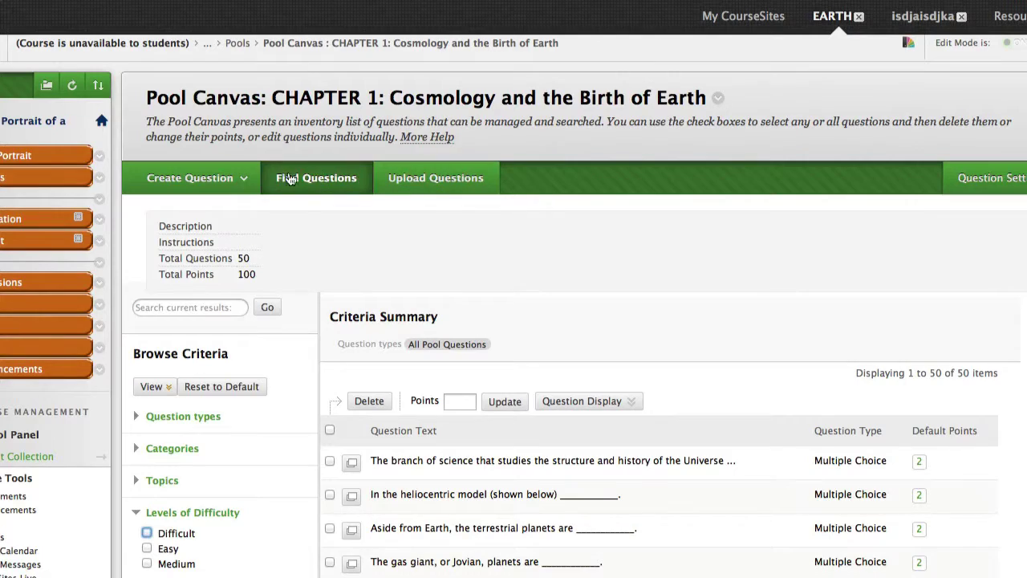
{"action": "left_click", "coordinate": [235, 177]}
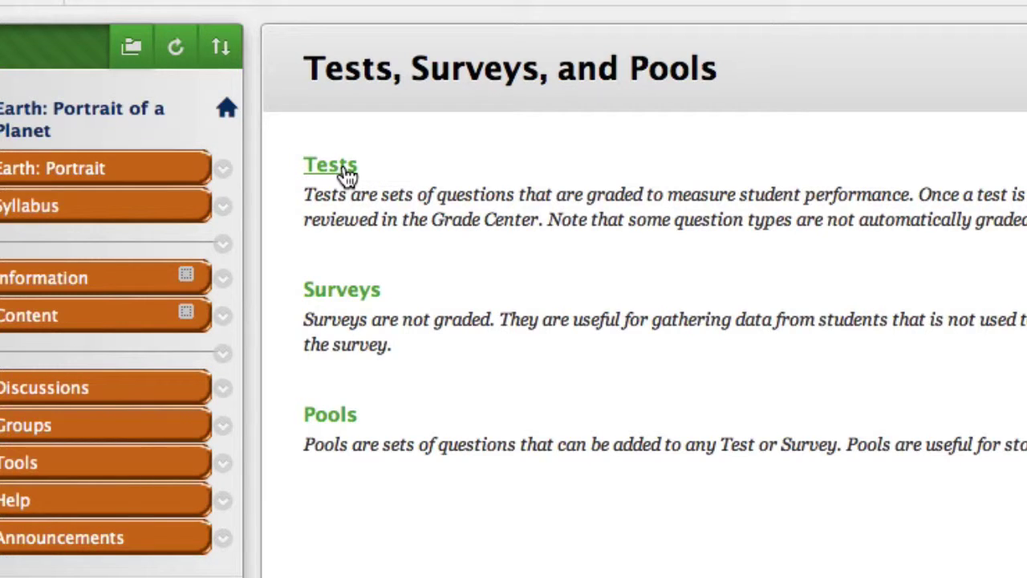
Step: Create a test named "Geology Midterm 2013" with the description "My University of Norton geo test. Hope you studied."
{"action": "left_click", "coordinate": [346, 174]}
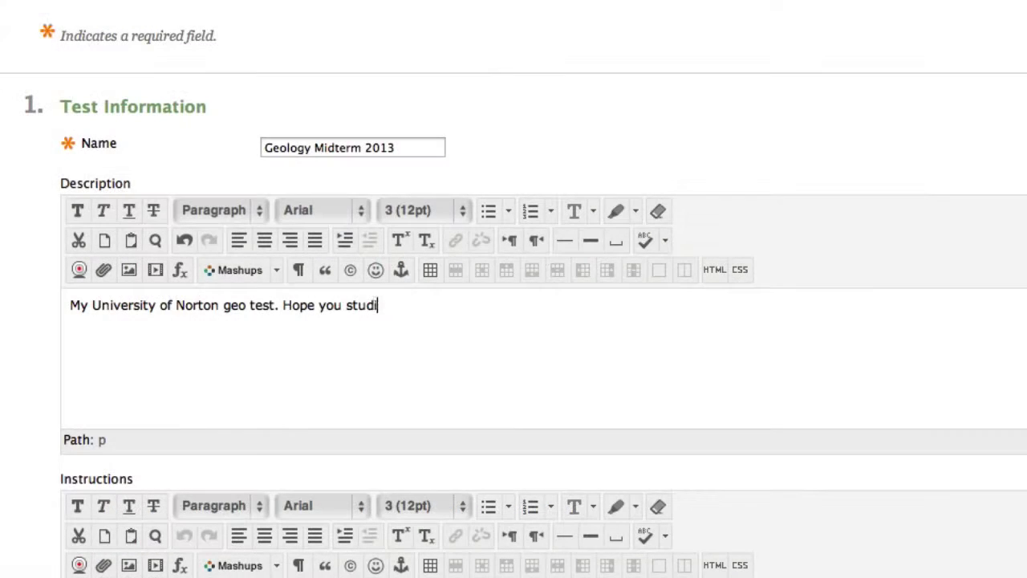
{"action": "type", "text": "ed."}
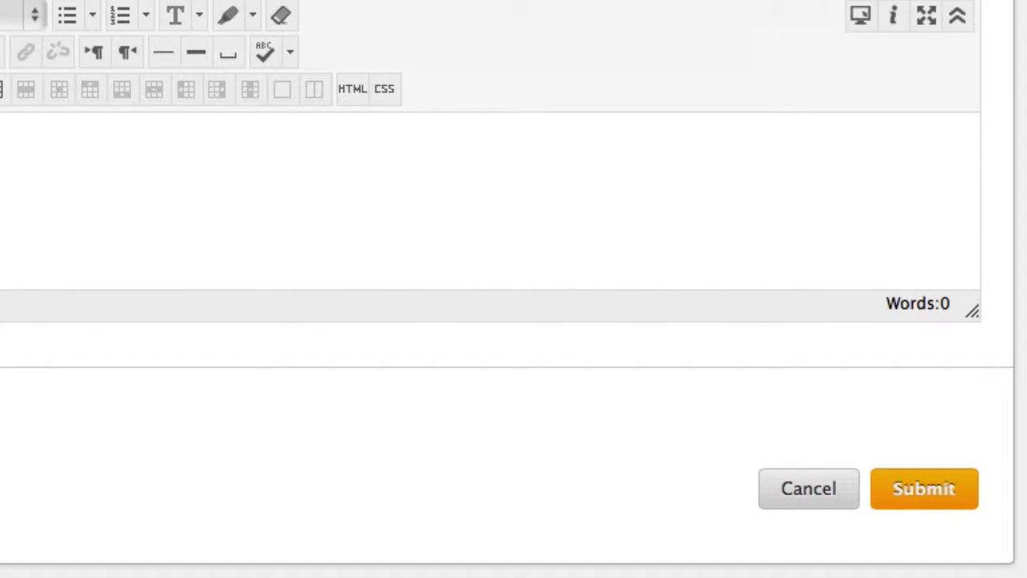
{"action": "left_click", "coordinate": [924, 489]}
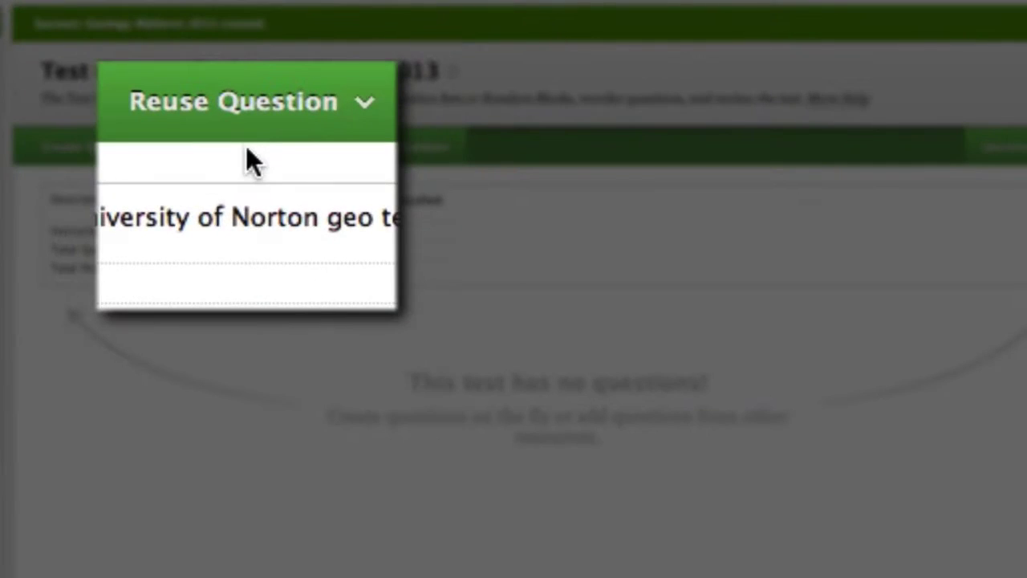
Step: Find reusable questions in the Chapter 12 and Chapter 13 pools and select the basaltic clasts dating question and the basalt-fault and granite-sandstone relative age questions
{"action": "left_click", "coordinate": [241, 130]}
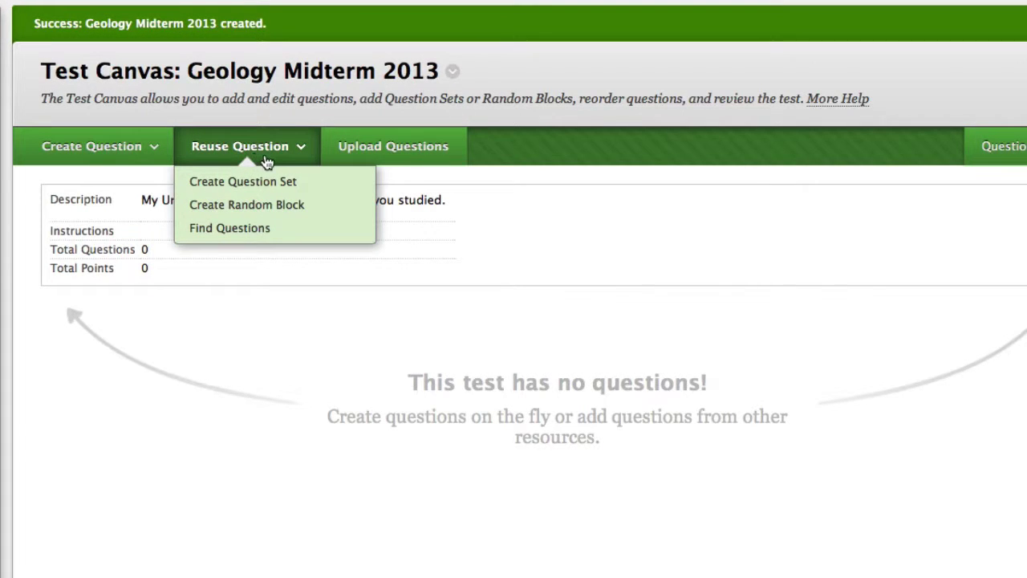
{"action": "left_click", "coordinate": [230, 228]}
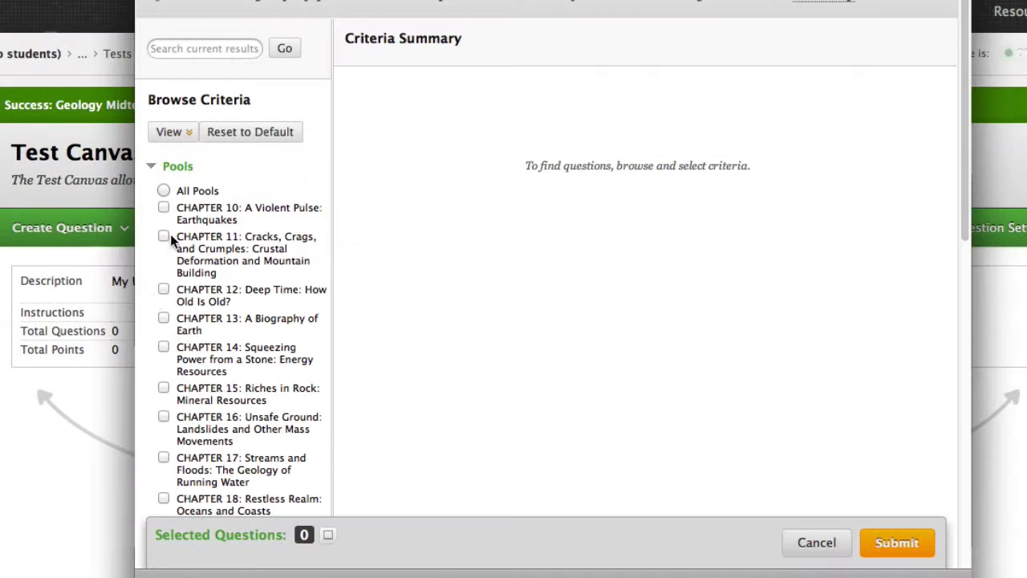
{"action": "left_click", "coordinate": [162, 290]}
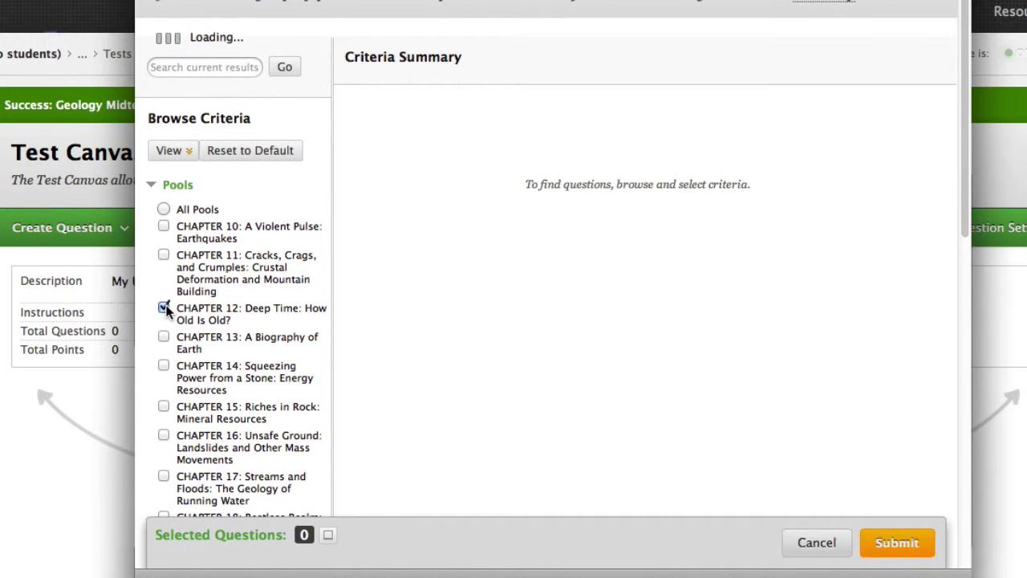
{"action": "left_click", "coordinate": [164, 319]}
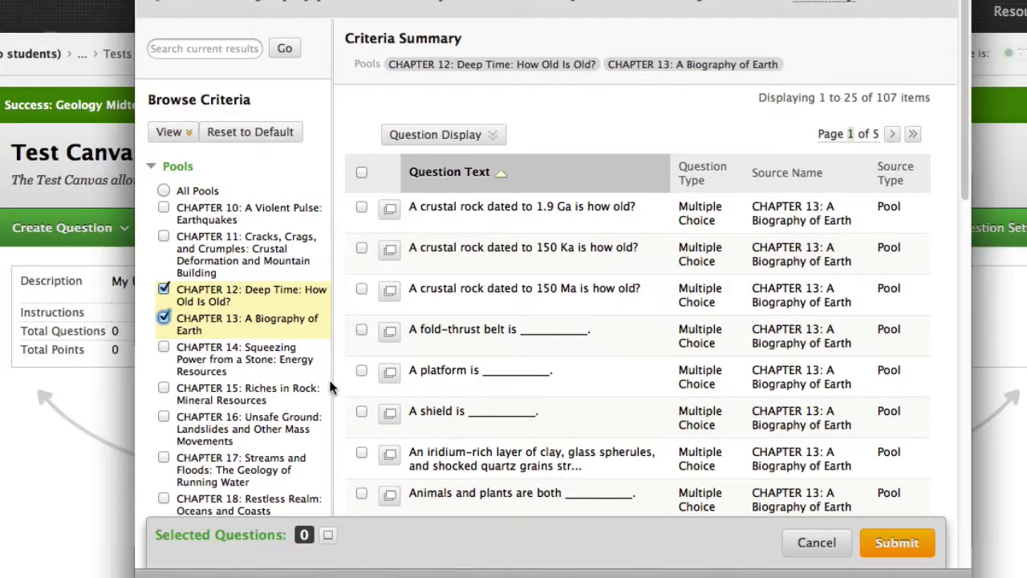
{"action": "left_click", "coordinate": [391, 193]}
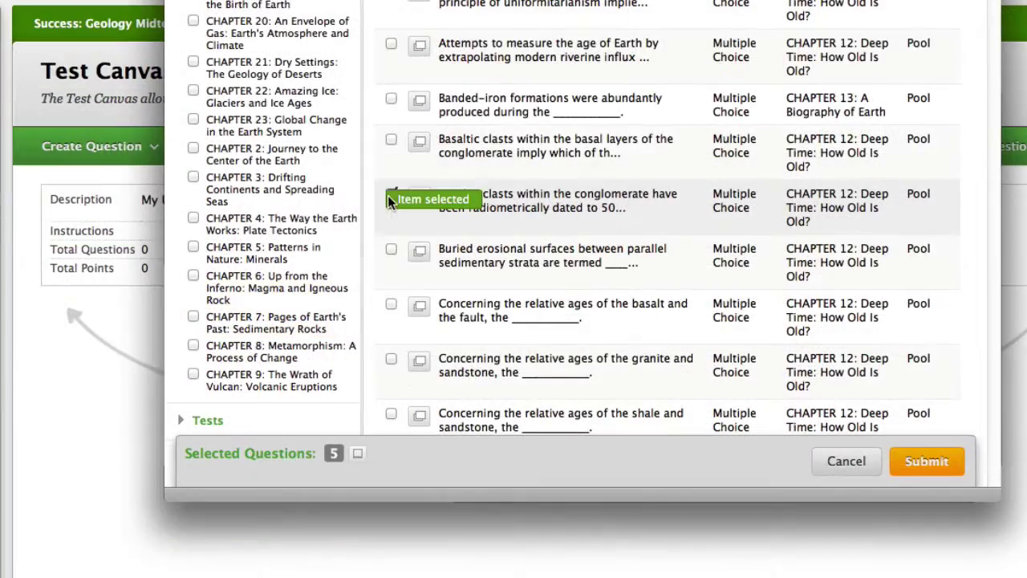
{"action": "left_click", "coordinate": [391, 304]}
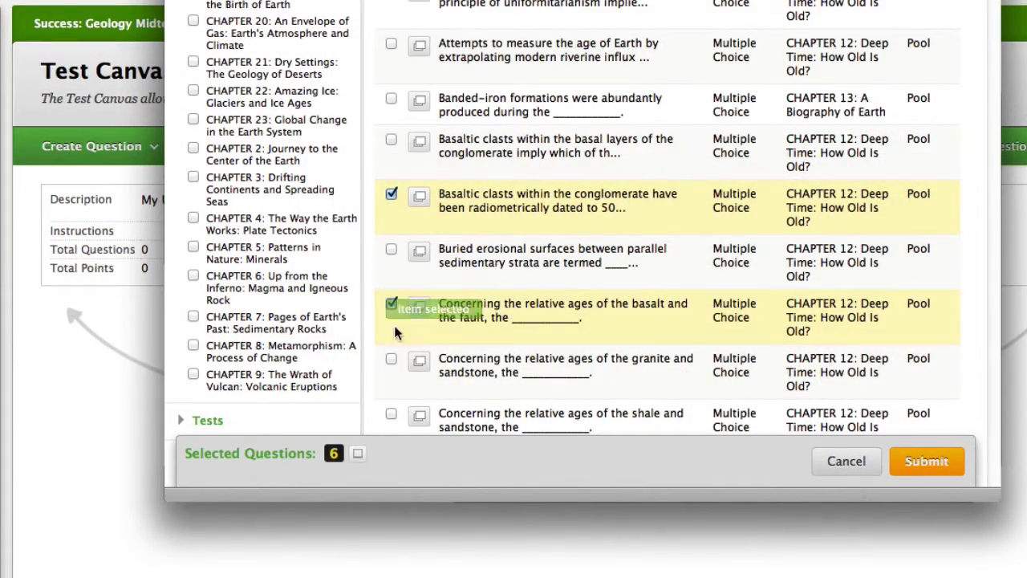
{"action": "left_click", "coordinate": [390, 360]}
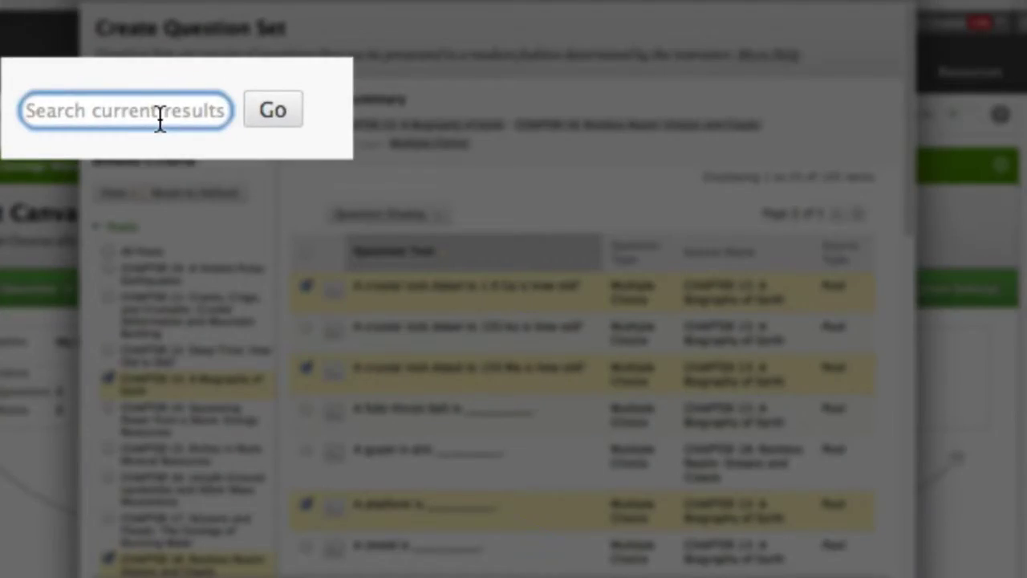
Step: Search the available questions for a question set by the keyword "crustal"
{"action": "type", "text": "crustal"}
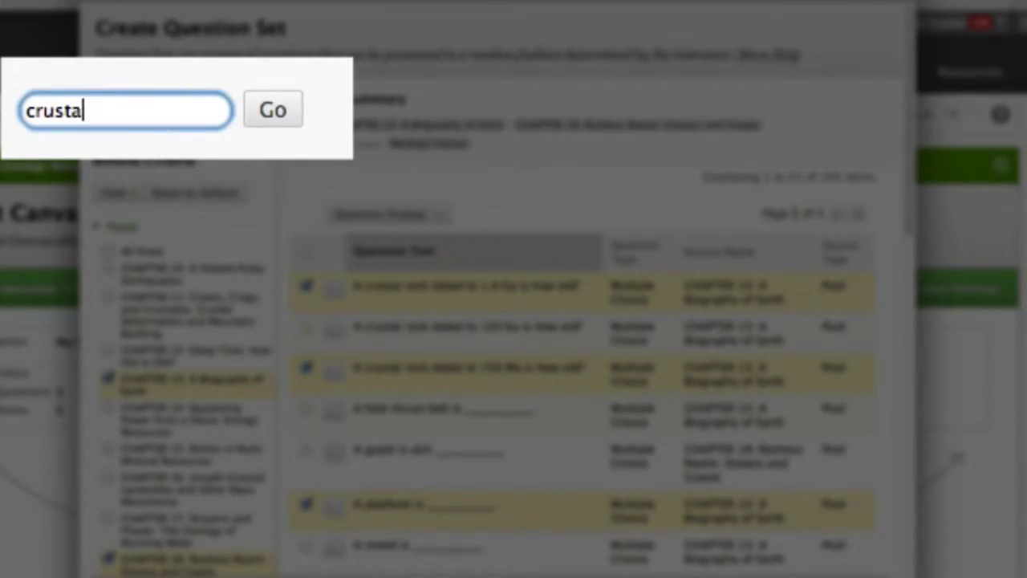
{"action": "left_click", "coordinate": [253, 113]}
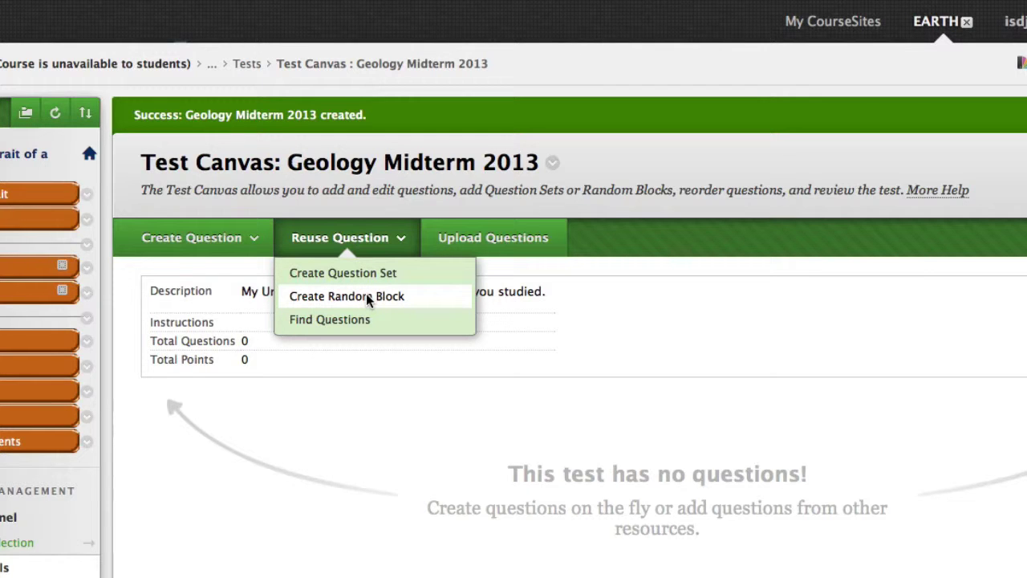
Step: Create a random block of Multiple Choice questions drawn from the Chapter 13, 14, 15 and 16 pools
{"action": "left_click", "coordinate": [368, 297]}
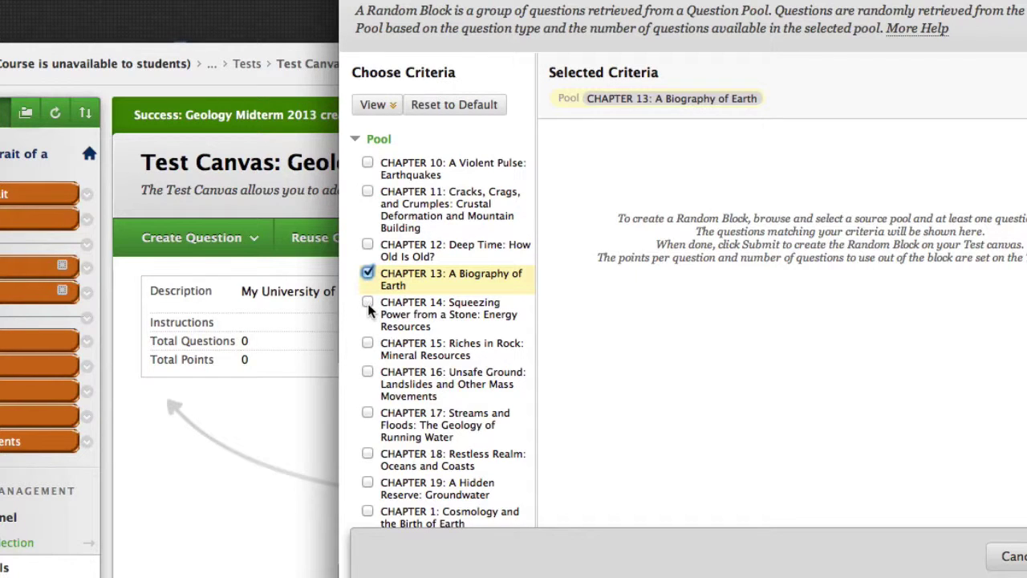
{"action": "left_click", "coordinate": [369, 306]}
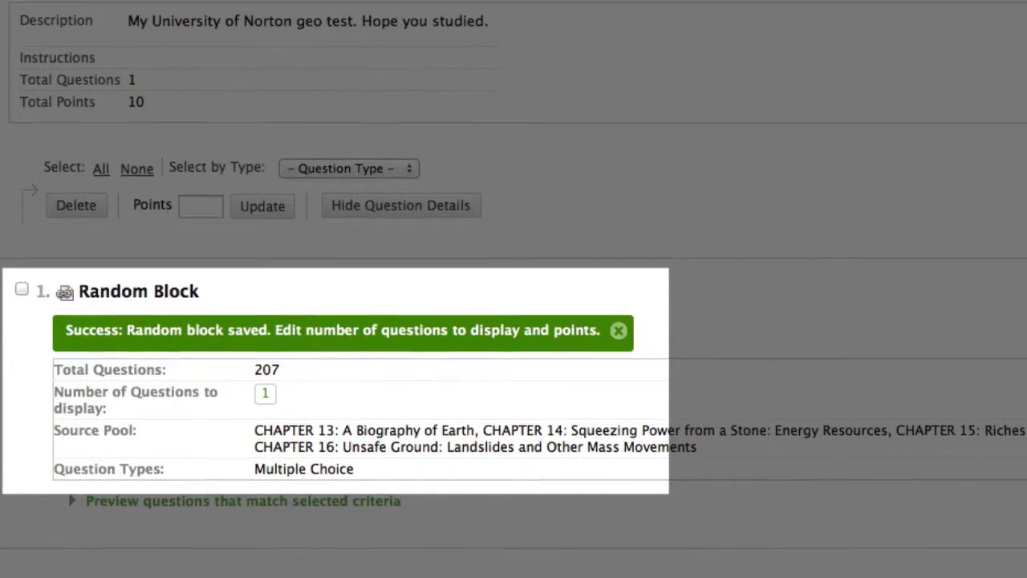
Step: Set the random block to display 20 questions worth 5 points each
{"action": "scroll", "coordinate": [513, 321], "scroll_direction": "down", "scroll_amount": 1}
{"action": "scroll", "coordinate": [514, 321], "scroll_direction": "down", "scroll_amount": 1}
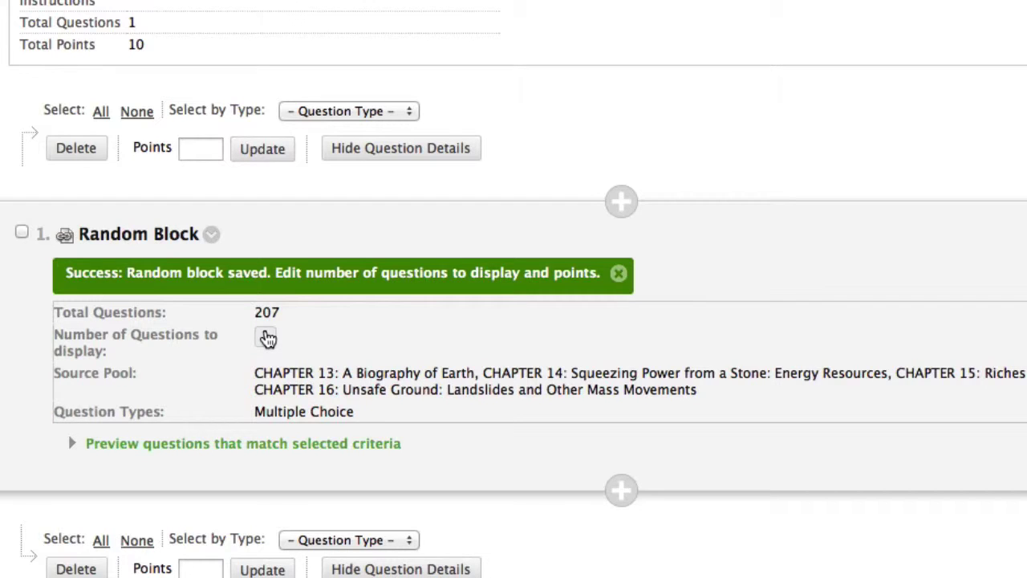
{"action": "left_click", "coordinate": [268, 338]}
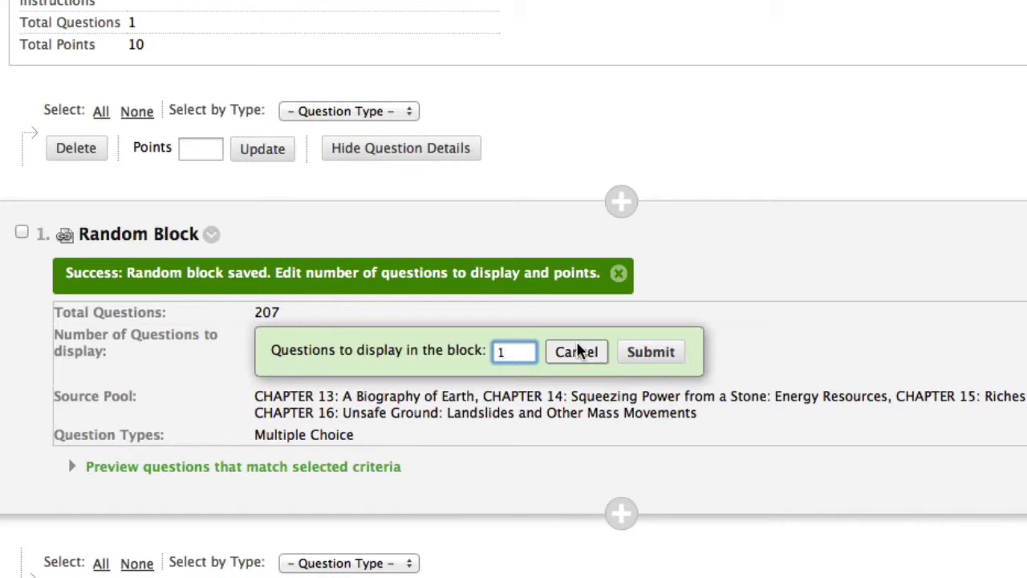
{"action": "key", "text": "BackSpace"}
{"action": "type", "text": "20"}
{"action": "key", "text": "BackSpace"}
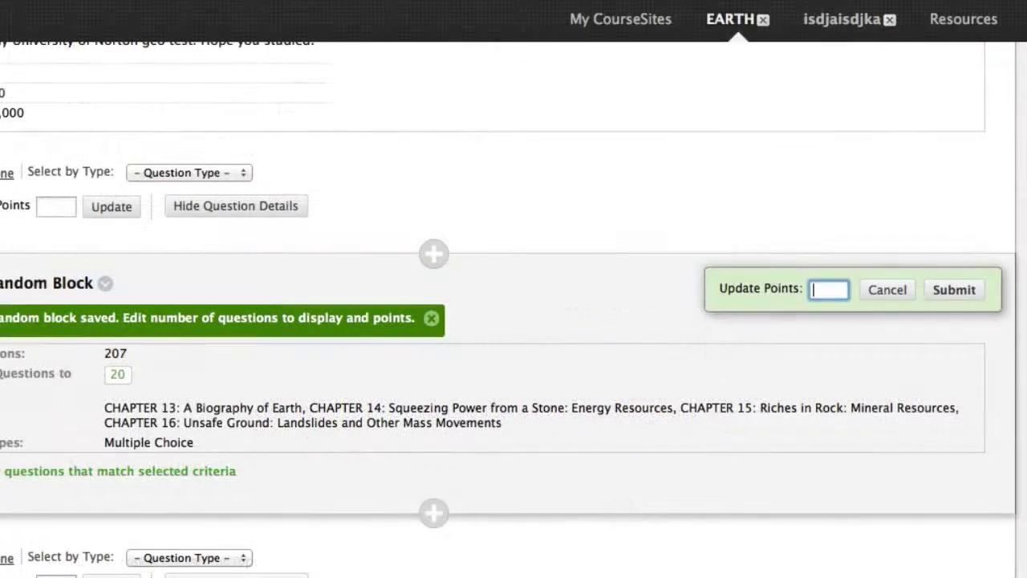
{"action": "type", "text": "5"}
{"action": "left_click", "coordinate": [955, 290]}
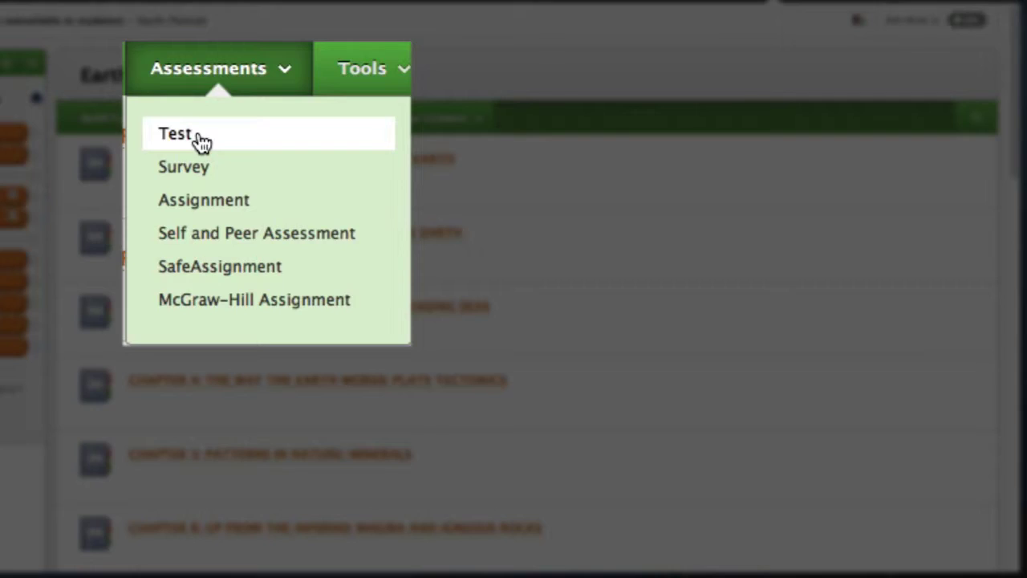
Step: Add the existing Geology Midterm 2013 test to the Earth: Portrait content area
{"action": "left_click", "coordinate": [228, 162]}
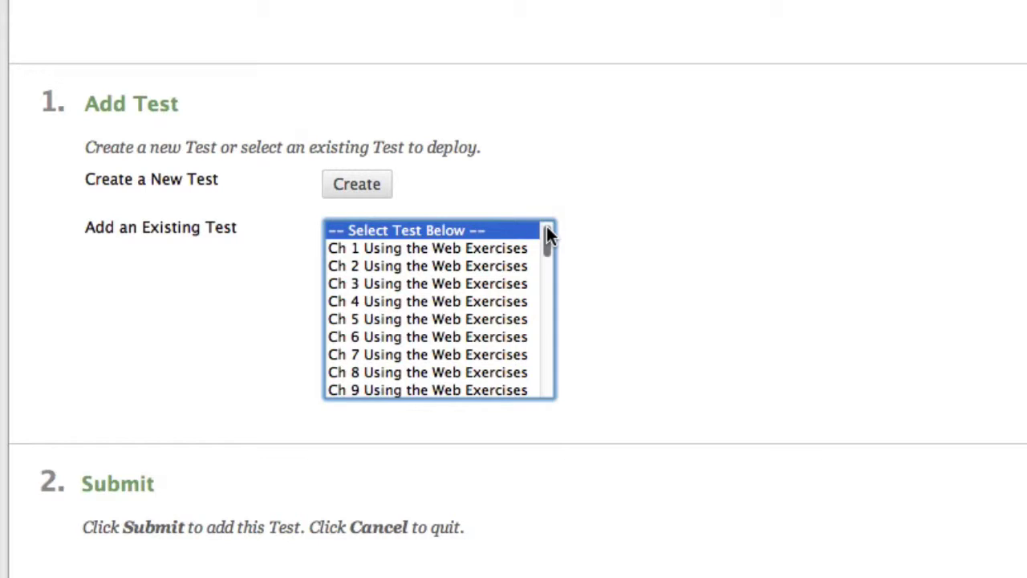
{"action": "left_click_drag", "start_coordinate": [546, 233], "coordinate": [484, 394]}
{"action": "left_click", "coordinate": [482, 390]}
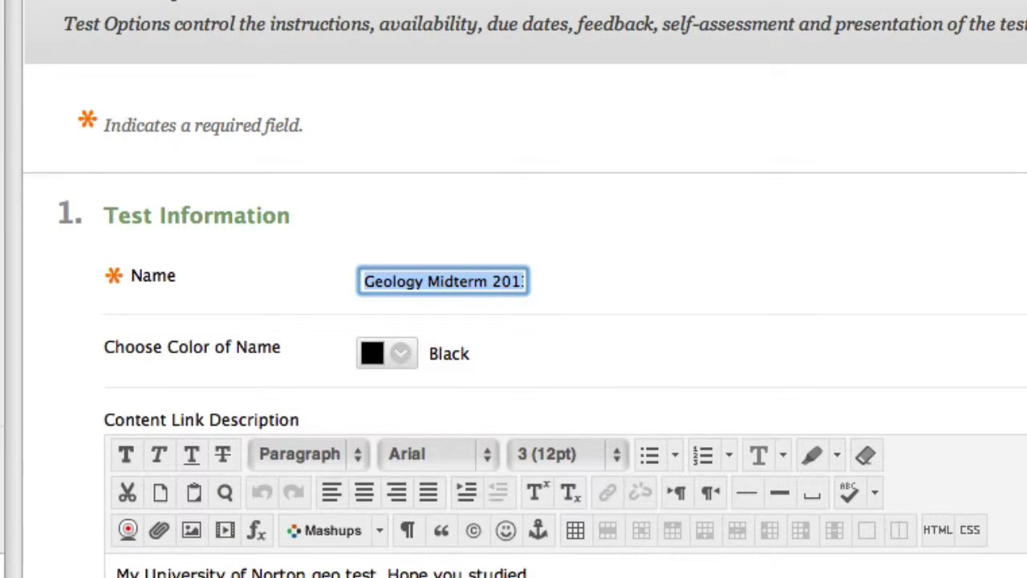
Step: Enable a 60-minute timer for the test with Auto-Submit set to ON
{"action": "scroll", "coordinate": [514, 321], "scroll_direction": "down", "scroll_amount": 4}
{"action": "scroll", "coordinate": [782, 425], "scroll_direction": "down", "scroll_amount": 6}
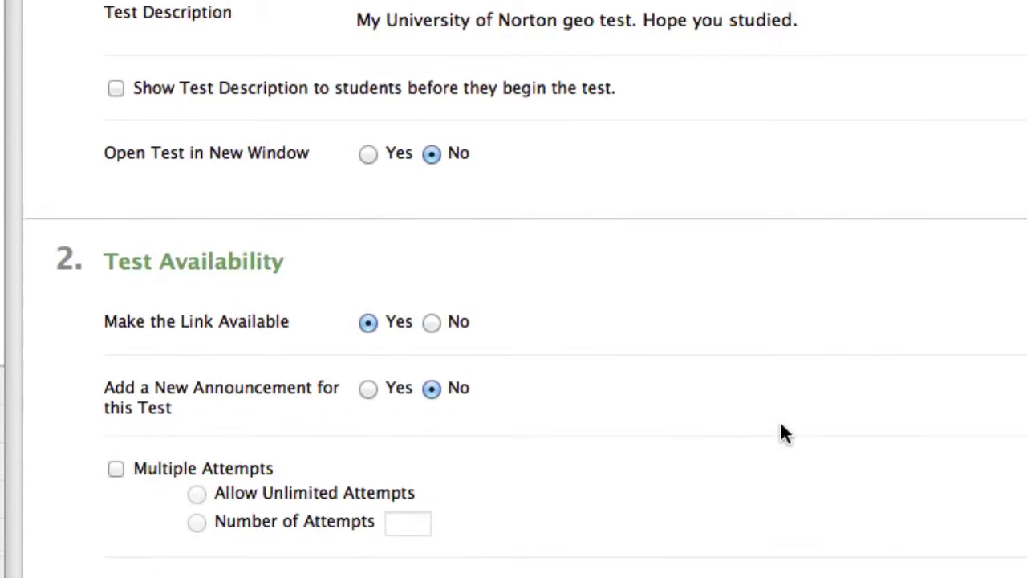
{"action": "scroll", "coordinate": [782, 425], "scroll_direction": "down", "scroll_amount": 2}
{"action": "scroll", "coordinate": [782, 432], "scroll_direction": "down", "scroll_amount": 5}
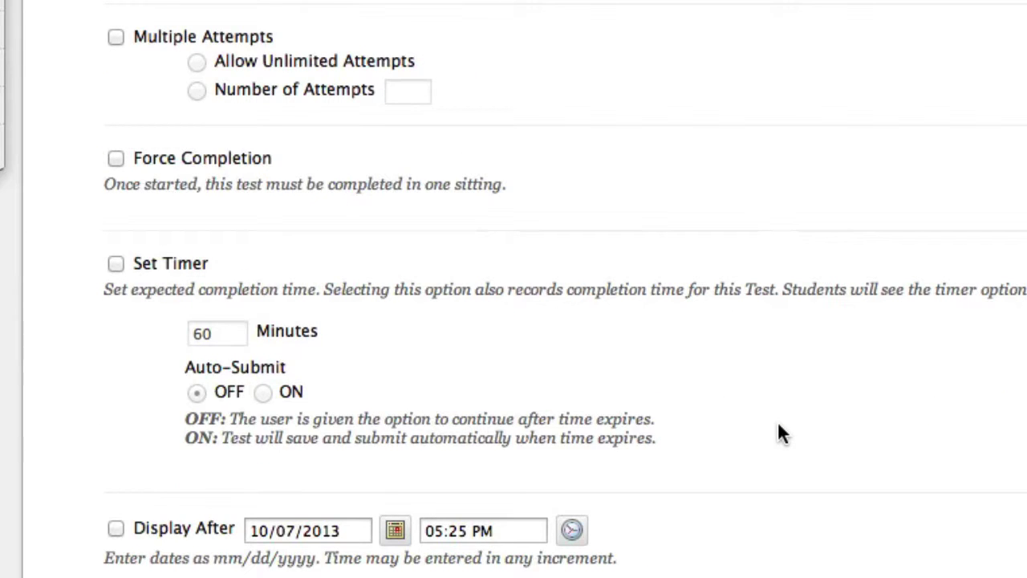
{"action": "left_click", "coordinate": [116, 265]}
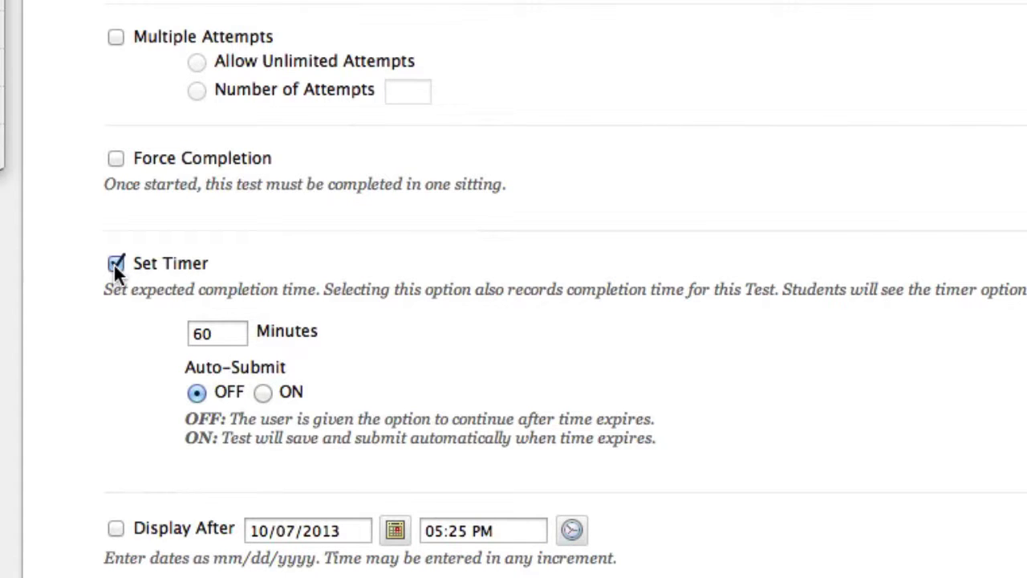
Step: Review the due date, feedback and presentation options, keep results shown After Submission, and save the test options
{"action": "scroll", "coordinate": [794, 402], "scroll_direction": "down", "scroll_amount": 5}
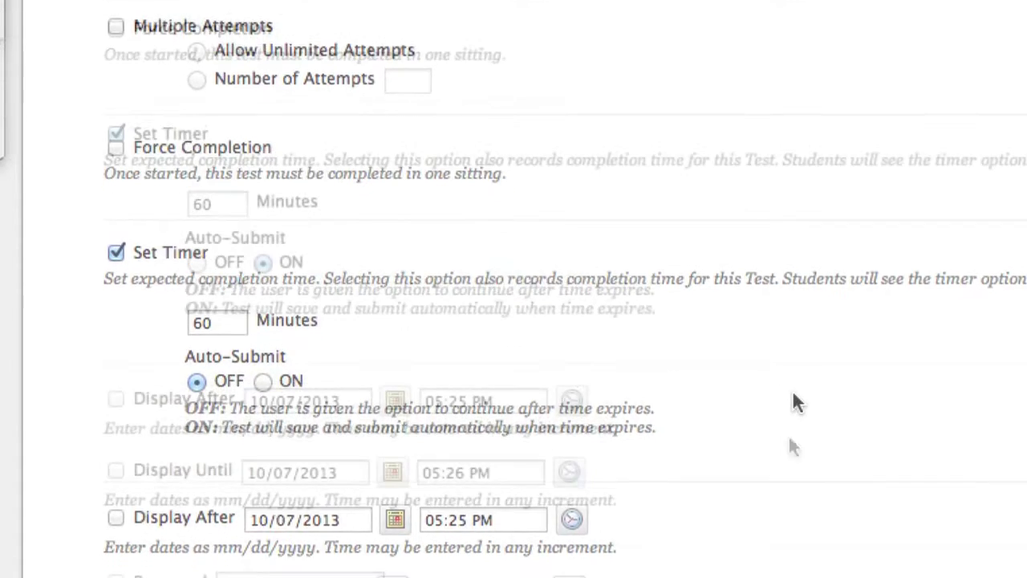
{"action": "scroll", "coordinate": [882, 468], "scroll_direction": "down", "scroll_amount": 5}
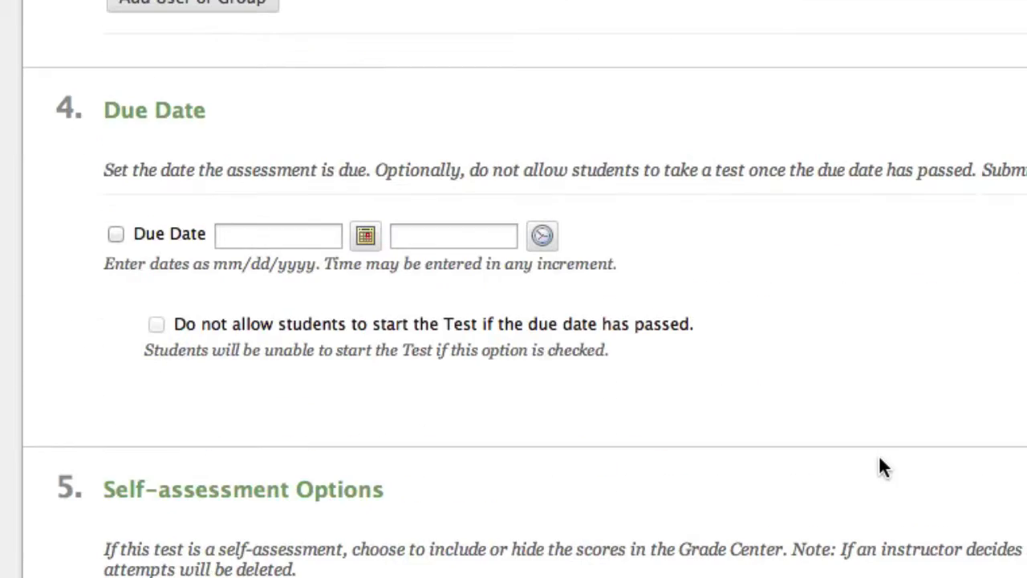
{"action": "scroll", "coordinate": [880, 468], "scroll_direction": "down", "scroll_amount": 5}
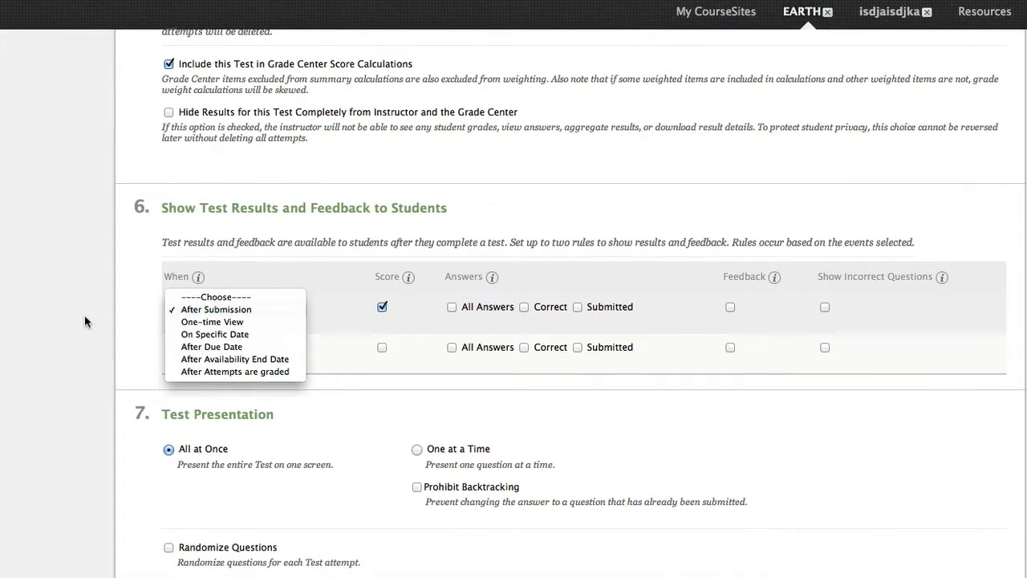
{"action": "left_click", "coordinate": [65, 291]}
{"action": "scroll", "coordinate": [65, 291], "scroll_direction": "down", "scroll_amount": 3}
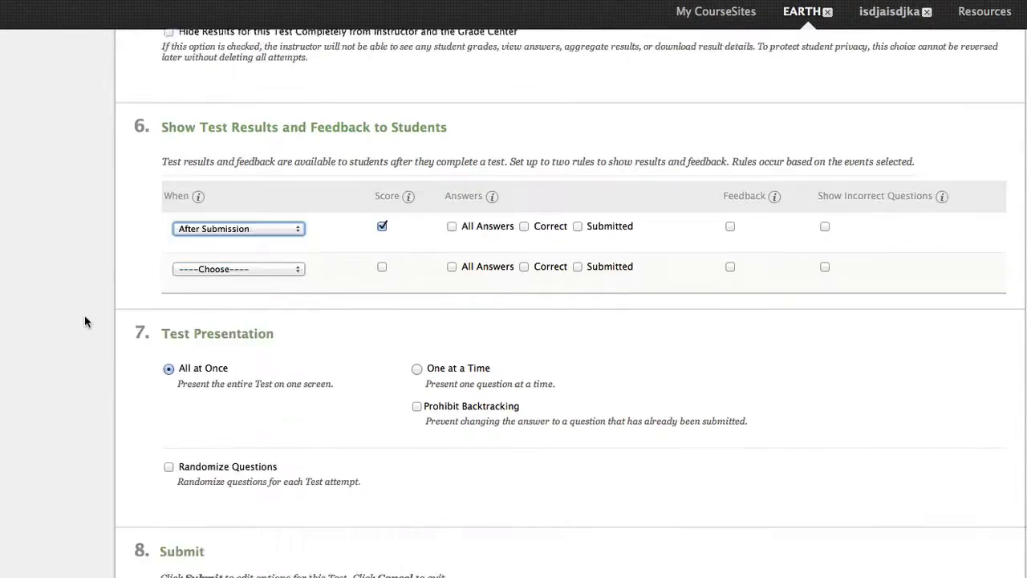
{"action": "left_click", "coordinate": [976, 530]}
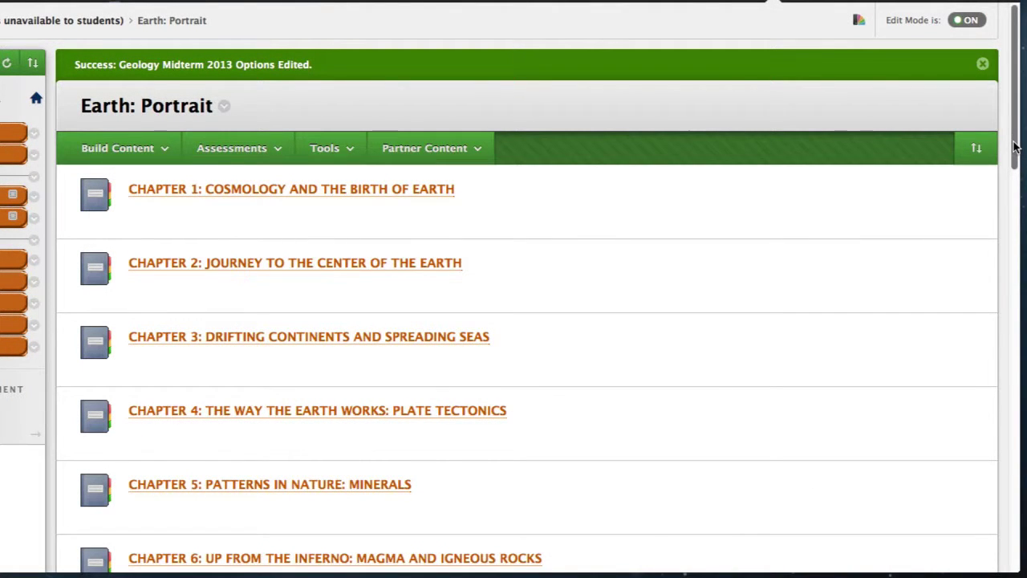
Step: Move Geology Midterm 2013 from the end of the content list to above Chapter 1
{"action": "left_click_drag", "start_coordinate": [1015, 146], "coordinate": [1003, 555]}
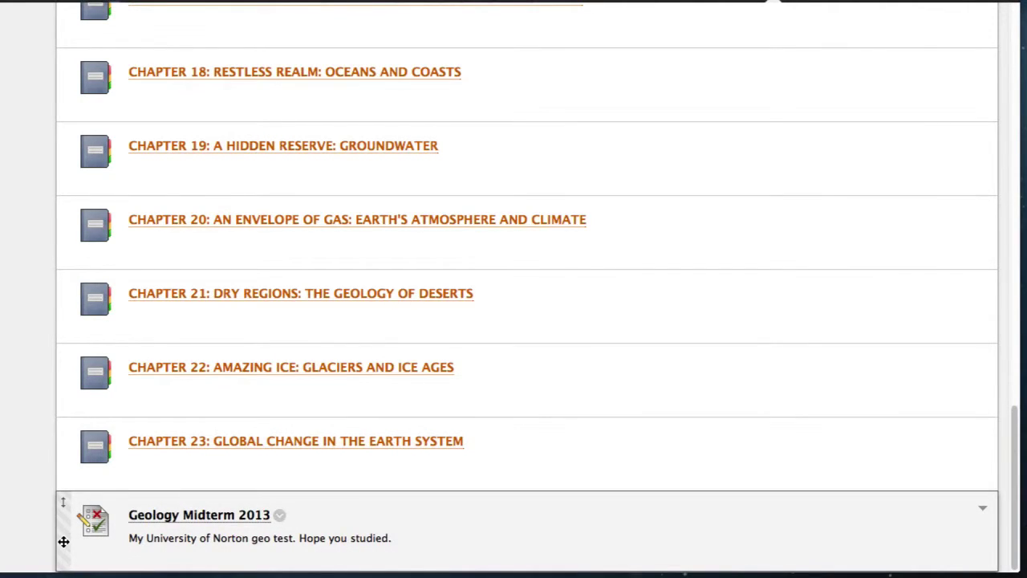
{"action": "left_click_drag", "start_coordinate": [65, 543], "coordinate": [217, 133]}
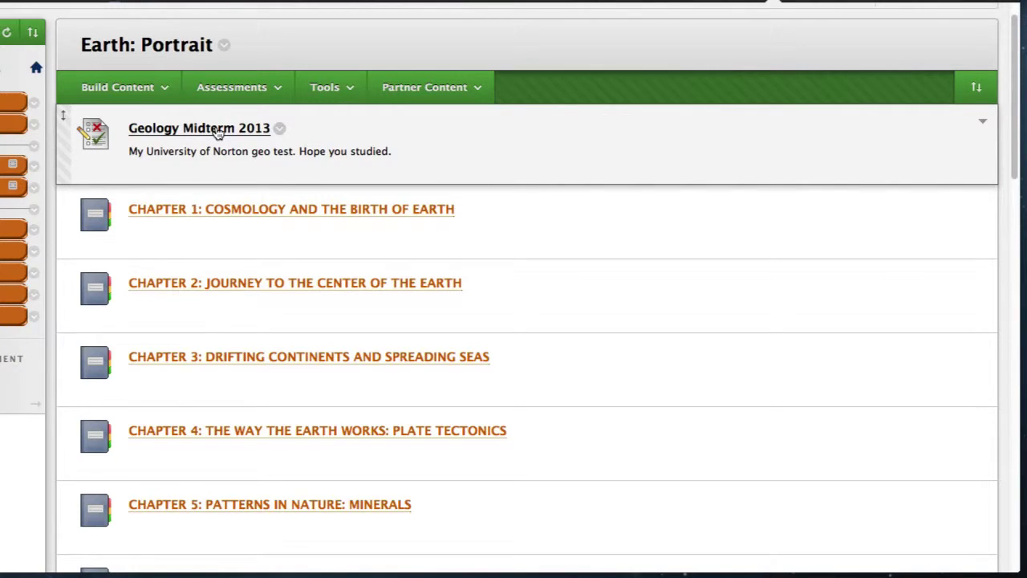
Step: Preview the Geology Midterm 2013 test, look through all its questions and submit it unanswered
{"action": "left_click", "coordinate": [217, 133]}
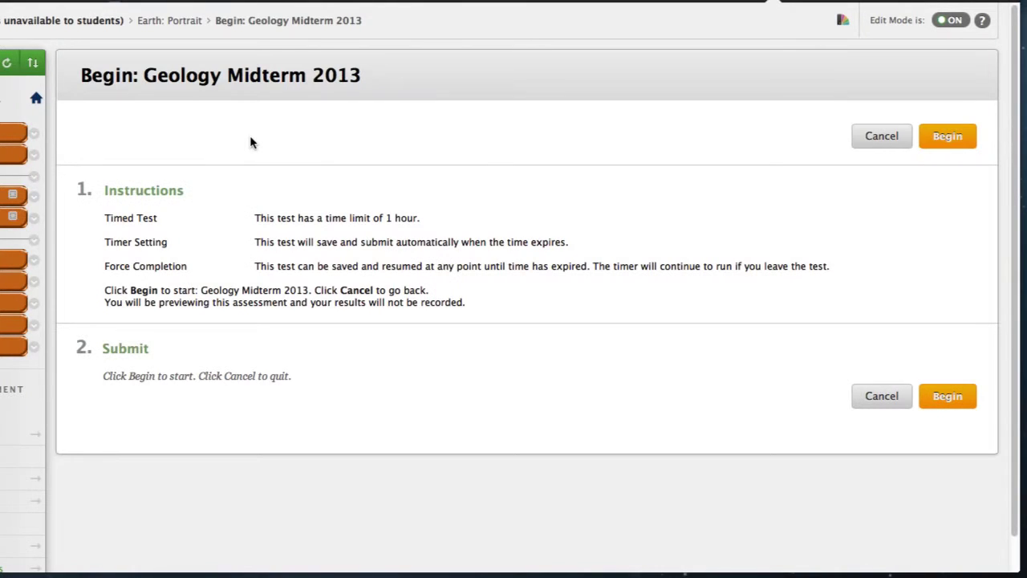
{"action": "left_click", "coordinate": [947, 138]}
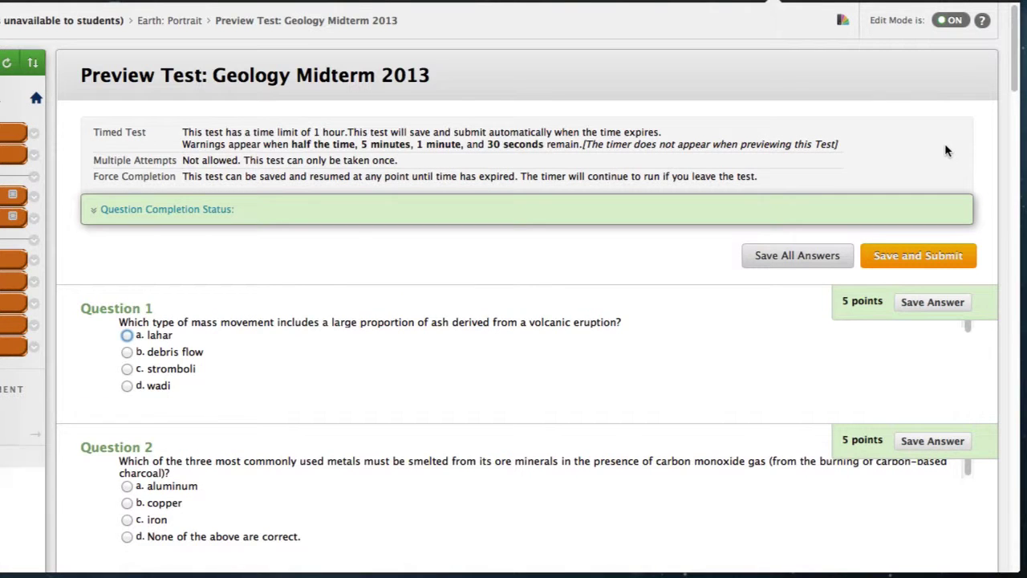
{"action": "scroll", "coordinate": [1009, 91], "scroll_direction": "down", "scroll_amount": 1}
{"action": "left_click_drag", "start_coordinate": [1009, 91], "coordinate": [988, 571]}
{"action": "scroll", "coordinate": [988, 571], "scroll_direction": "up", "scroll_amount": 20}
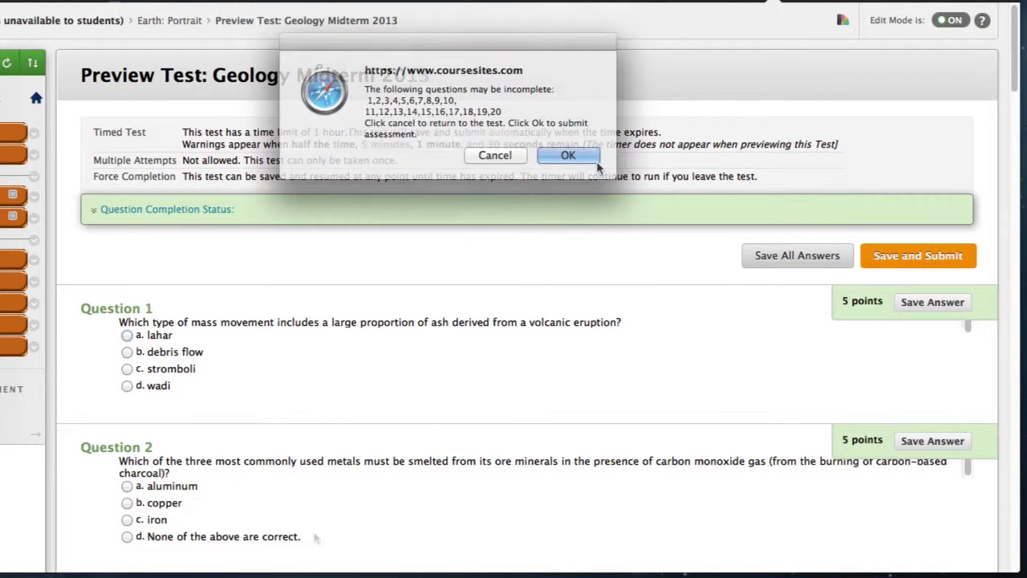
{"action": "left_click", "coordinate": [561, 155]}
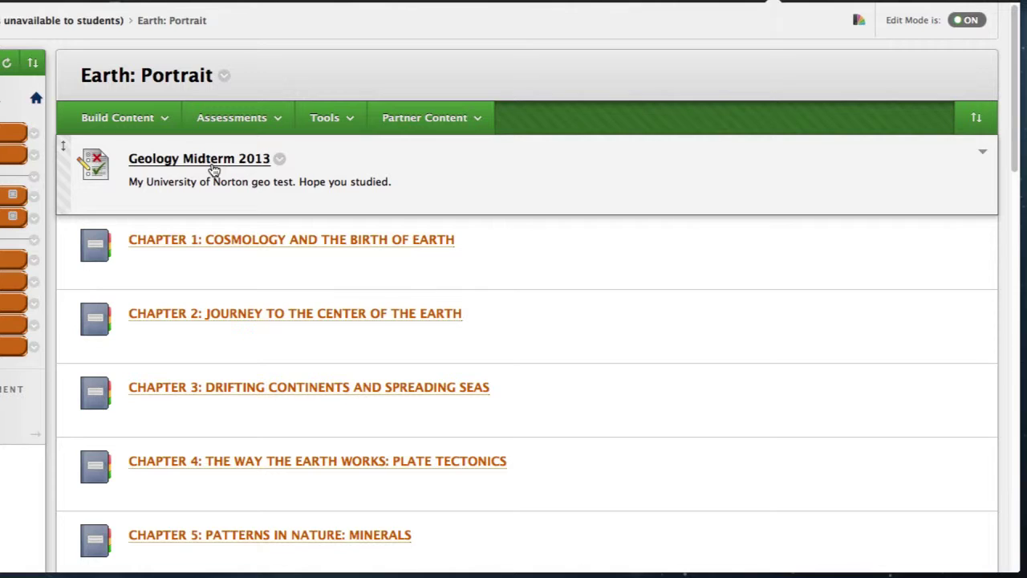
Step: Begin a second preview of Geology Midterm 2013 to compare its randomly drawn questions with the first attempt
{"action": "left_click", "coordinate": [213, 166]}
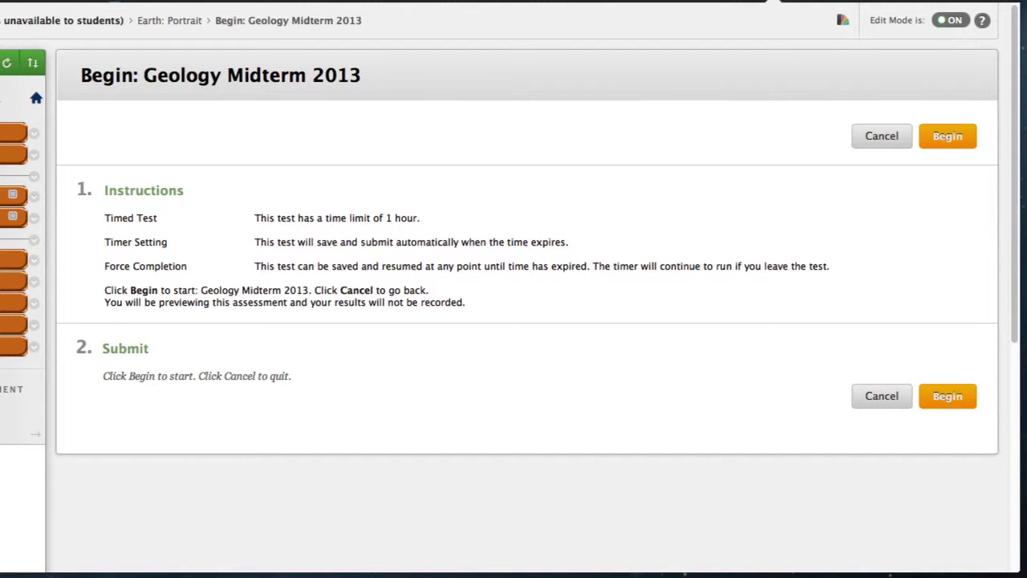
{"action": "left_click", "coordinate": [944, 137]}
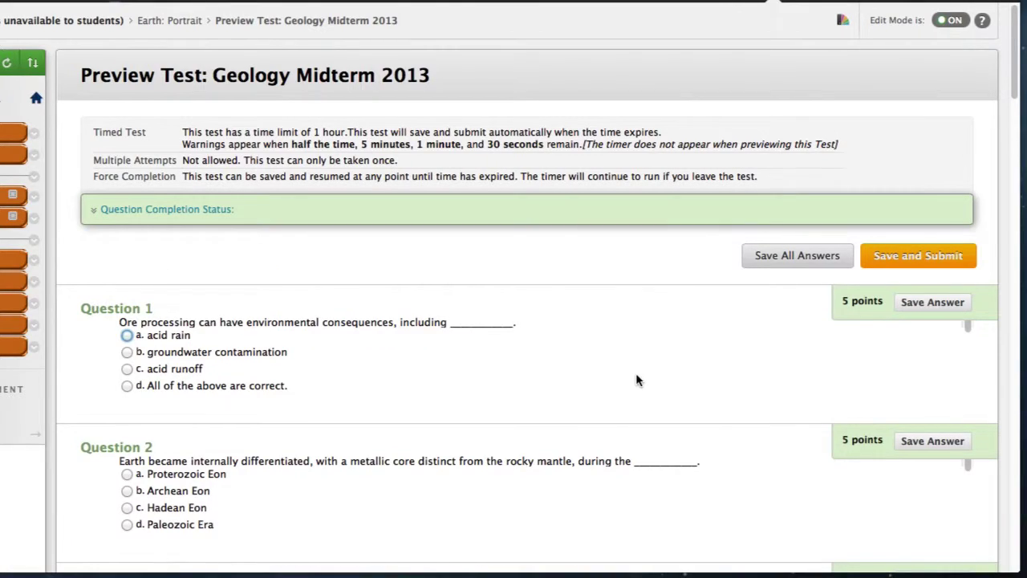